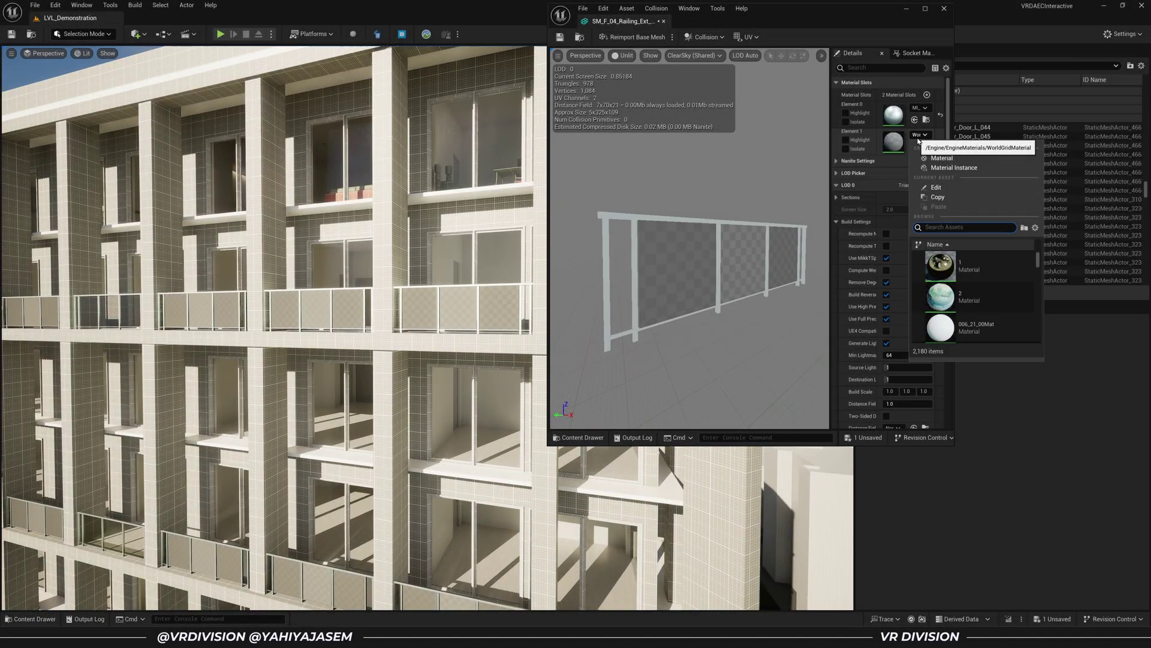
- Assign MI_Glass_Tinted to the railing mesh's Element 1 slot so its panels become glass
{"action": "left_click", "coordinate": [967, 257]}
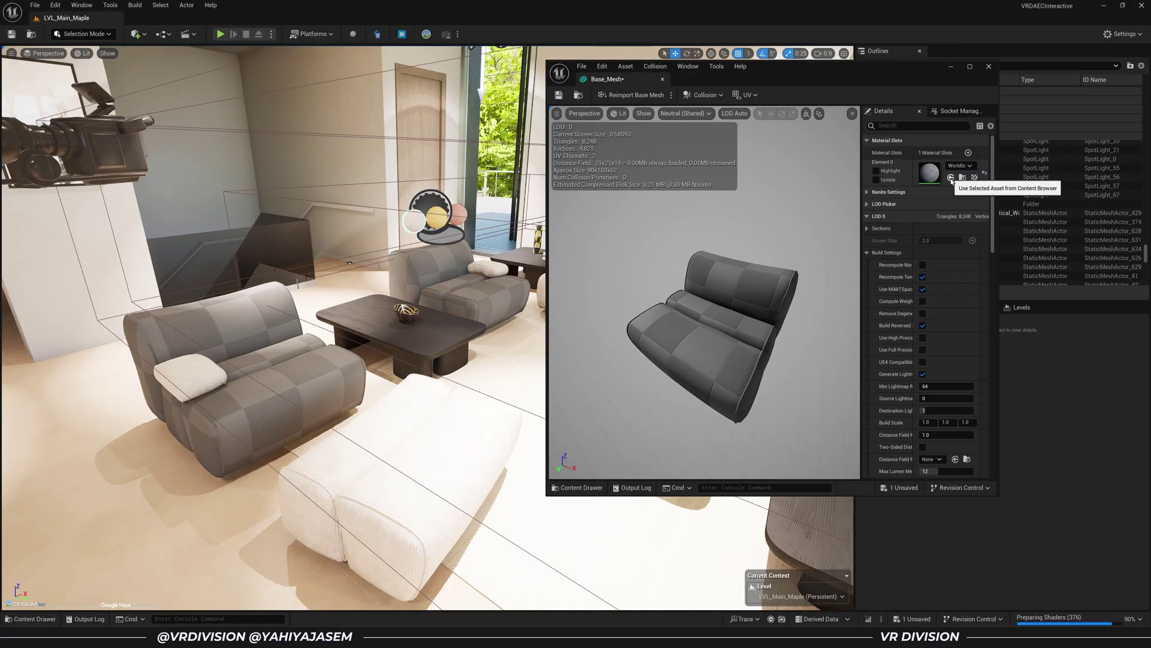
{"action": "left_click", "coordinate": [951, 178]}
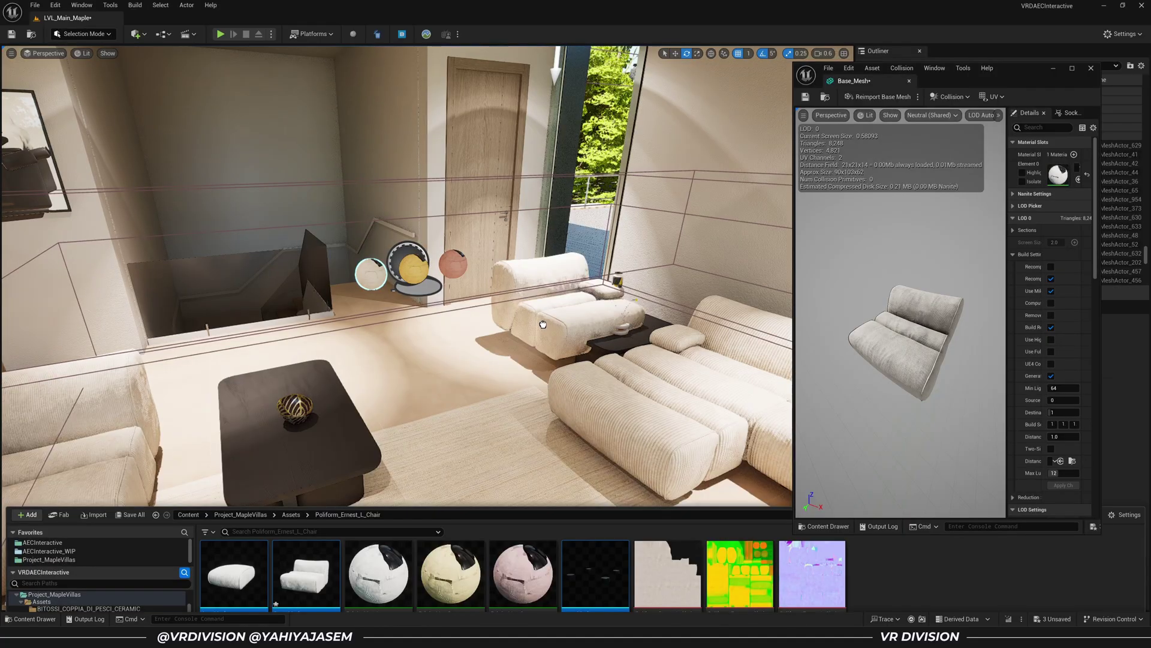
{"action": "left_click_drag", "start_coordinate": [380, 578], "coordinate": [454, 428]}
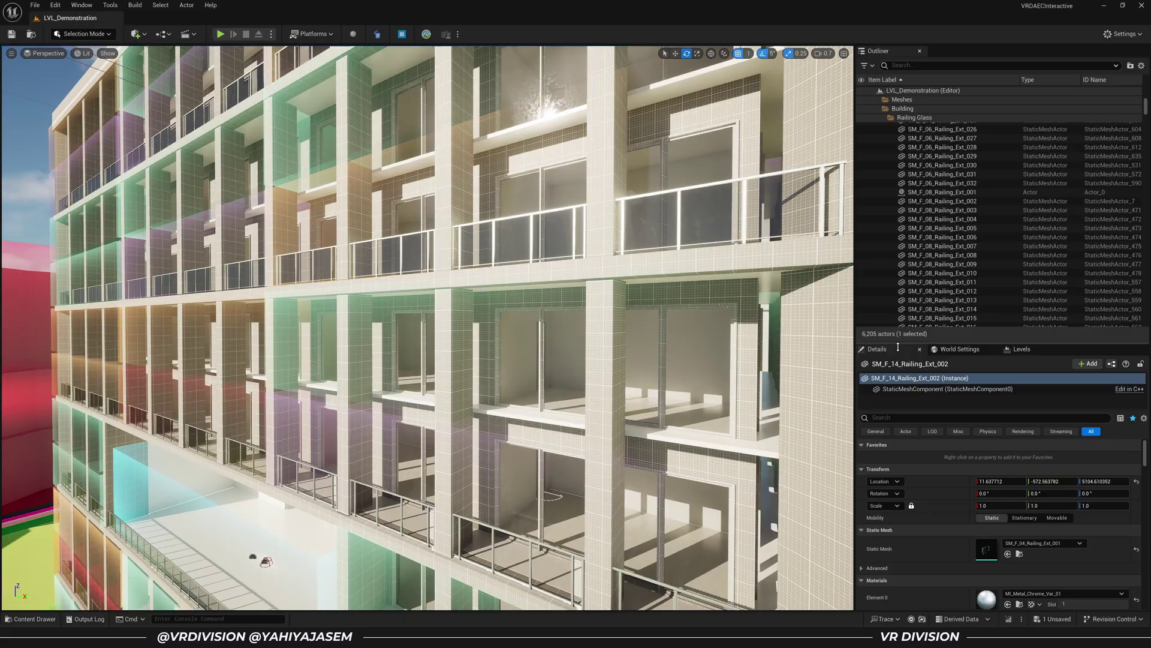
- Inspect the SM_F_00_SlidingDoor_Panel_R_052 actor's mesh component properties from the Outliner
{"action": "left_click_drag", "start_coordinate": [898, 460], "coordinate": [899, 507]}
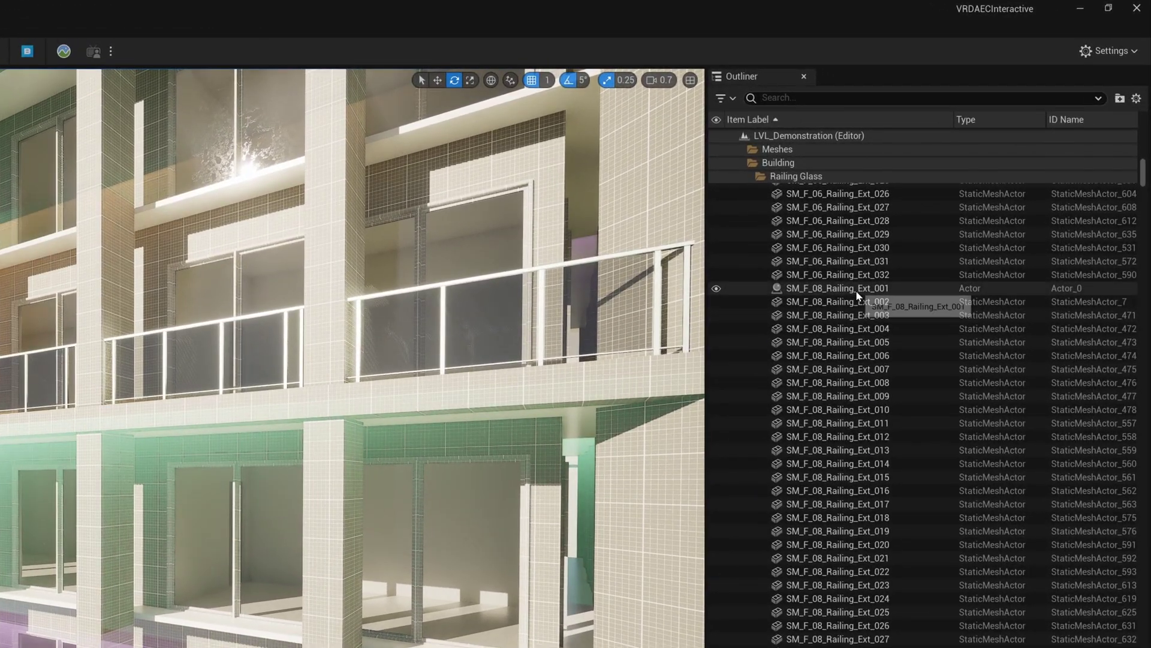
{"action": "left_click", "coordinate": [1031, 198]}
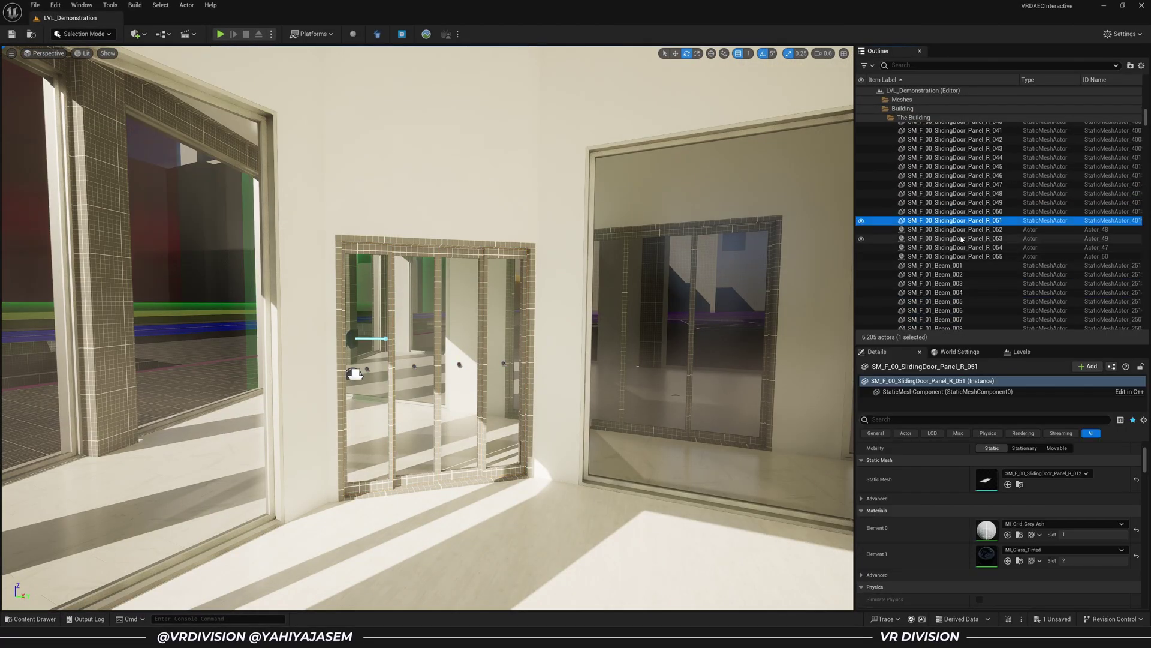
{"action": "left_click", "coordinate": [962, 231]}
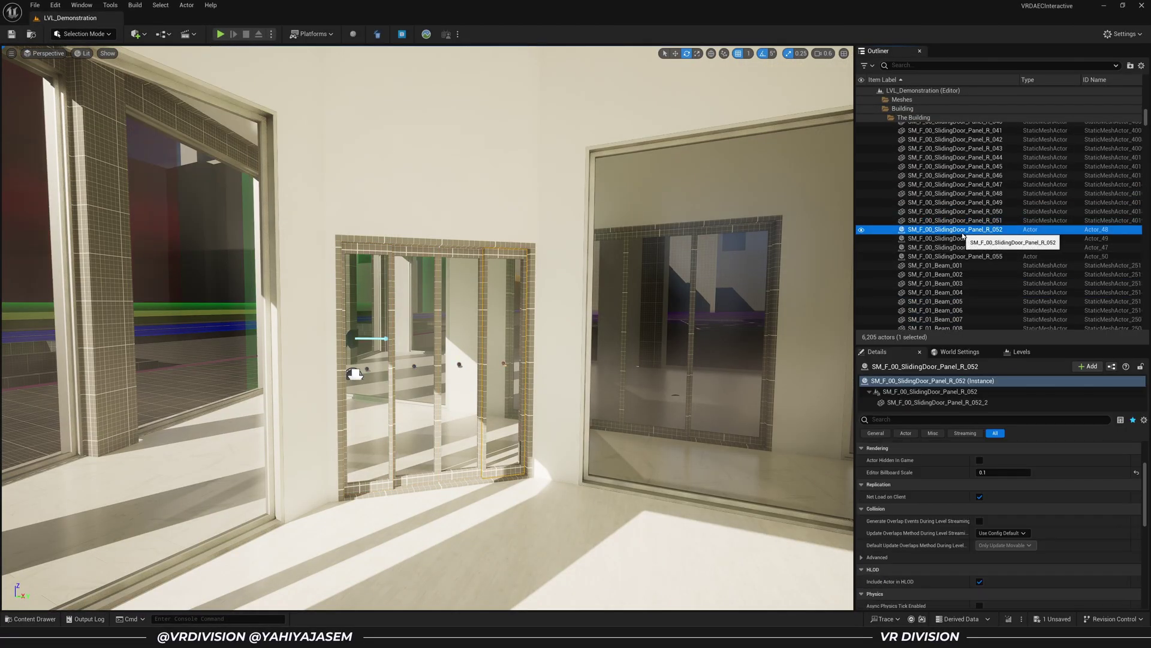
{"action": "scroll", "coordinate": [977, 497], "scroll_direction": "up", "scroll_amount": 3}
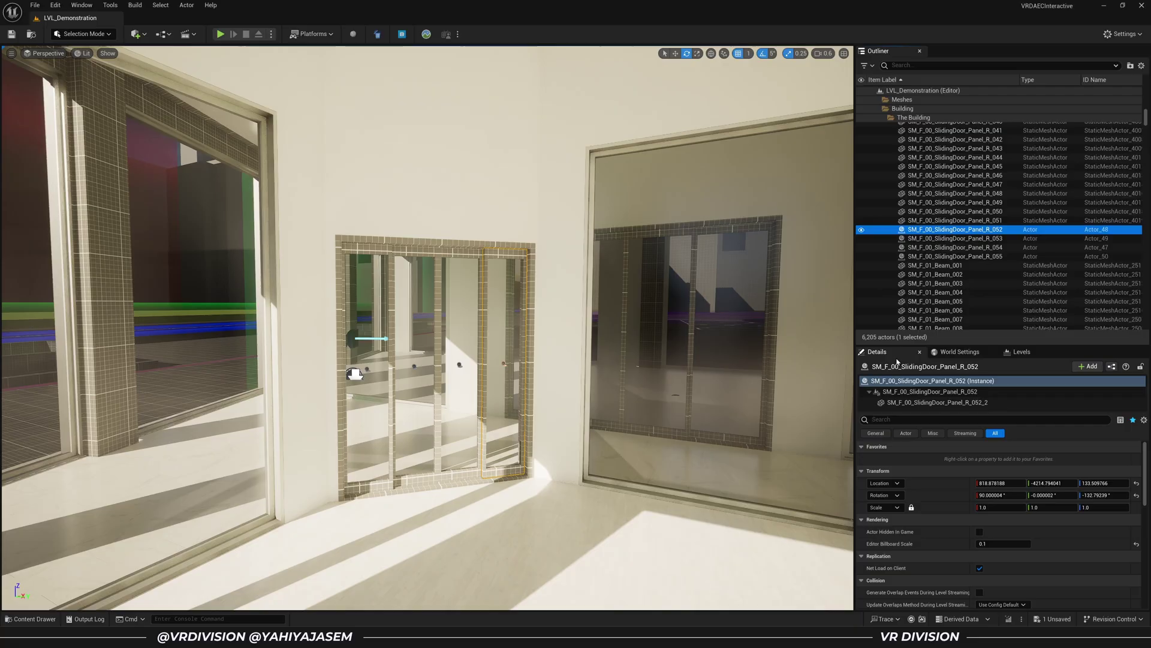
{"action": "left_click", "coordinate": [909, 404]}
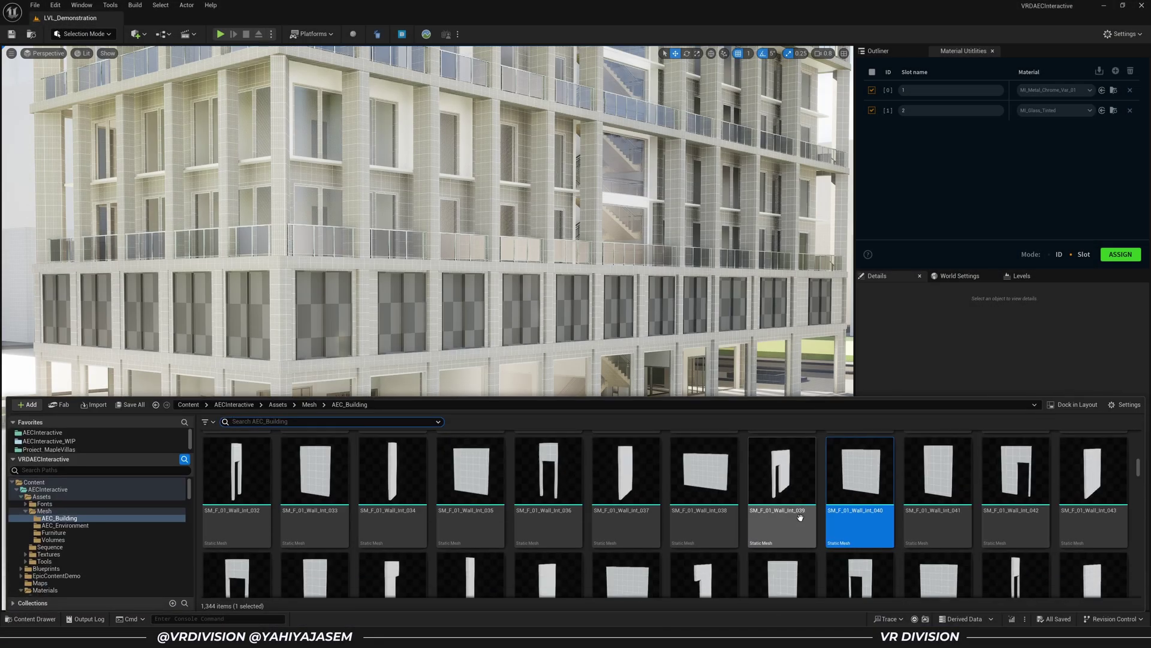
- Select five window assets, starting with SM_F_01_Window_Frame_001, in the Content Browser
{"action": "scroll", "coordinate": [828, 514], "scroll_direction": "down", "scroll_amount": 3}
{"action": "left_click", "coordinate": [829, 514]}
{"action": "scroll", "coordinate": [756, 509], "scroll_direction": "down", "scroll_amount": 2}
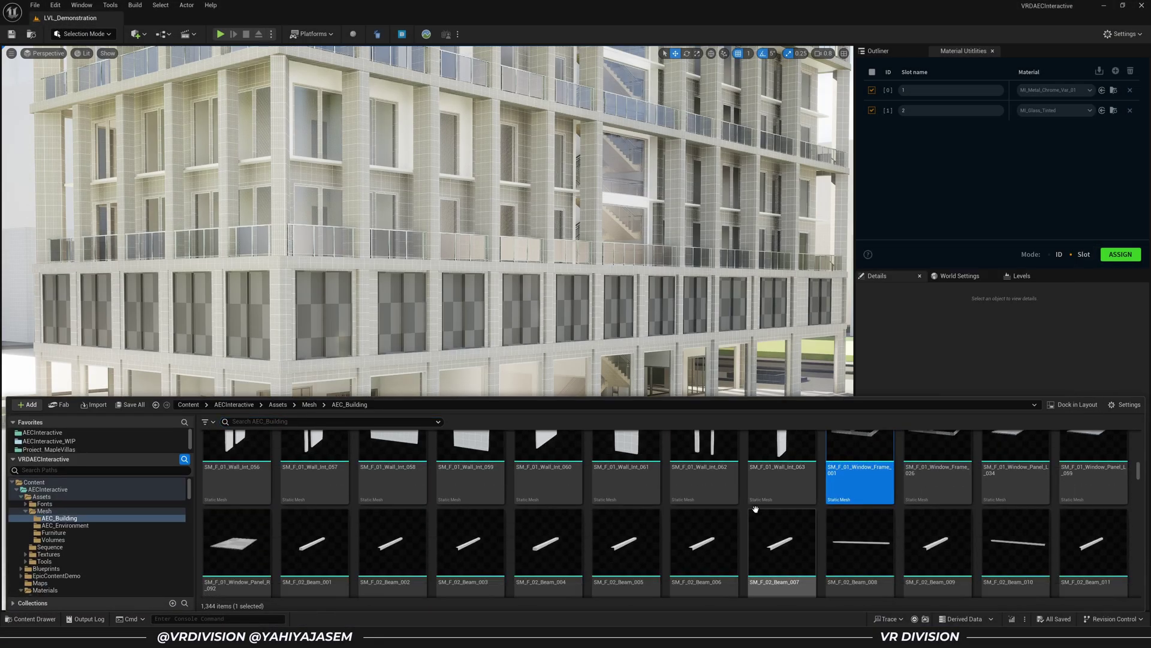
{"action": "left_click", "coordinate": [258, 559], "text": "shift"}
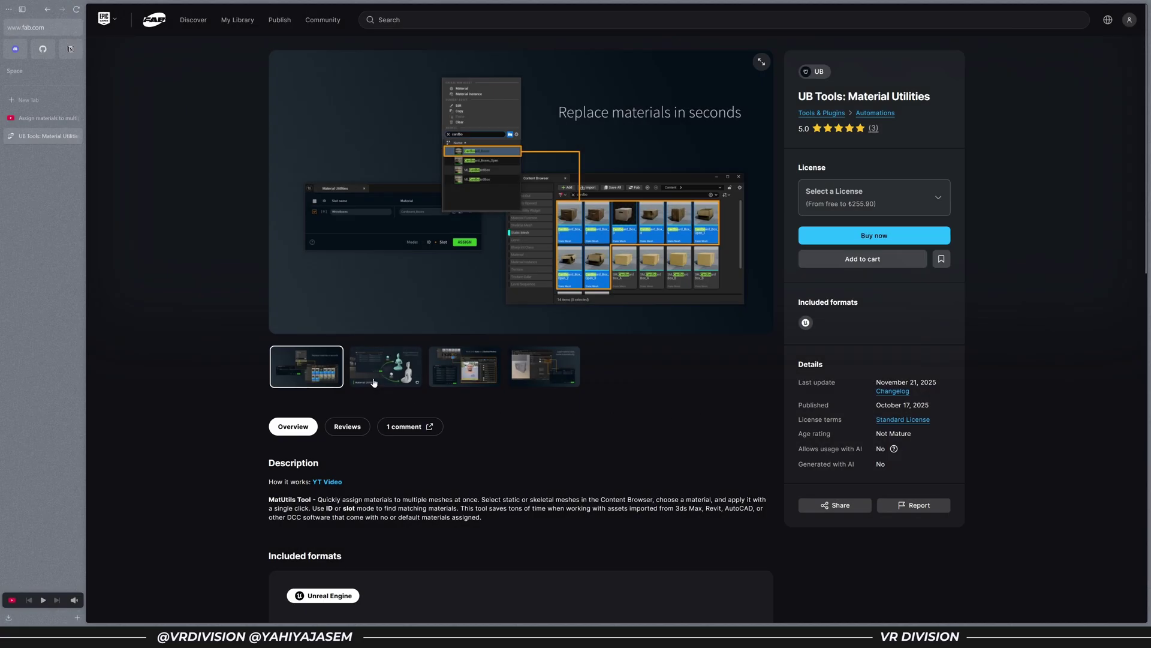
- Browse the Material Utilities gallery images and choose the free Personal license
{"action": "left_click", "coordinate": [381, 379]}
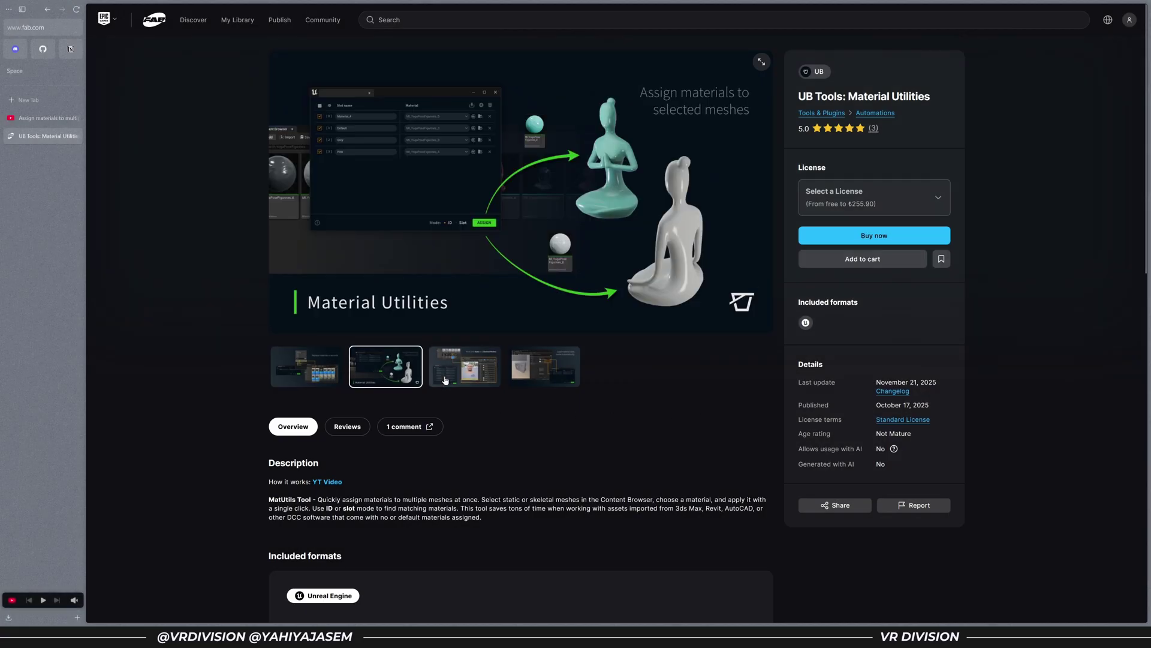
{"action": "left_click", "coordinate": [456, 380]}
{"action": "left_click", "coordinate": [527, 378]}
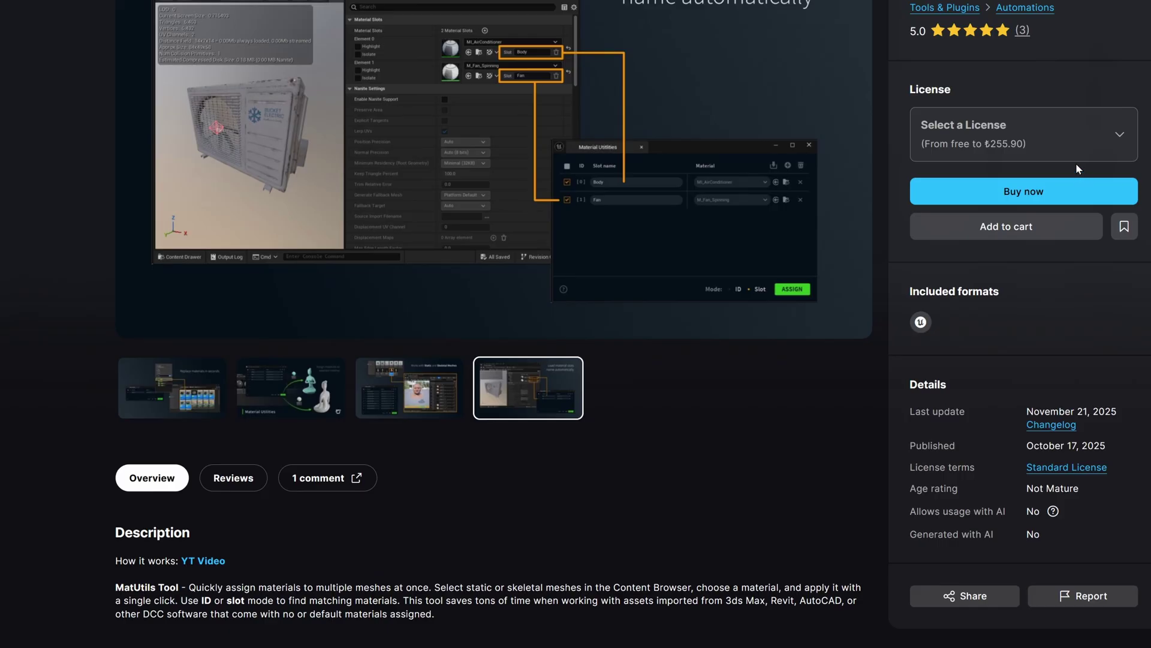
{"action": "left_click", "coordinate": [863, 204]}
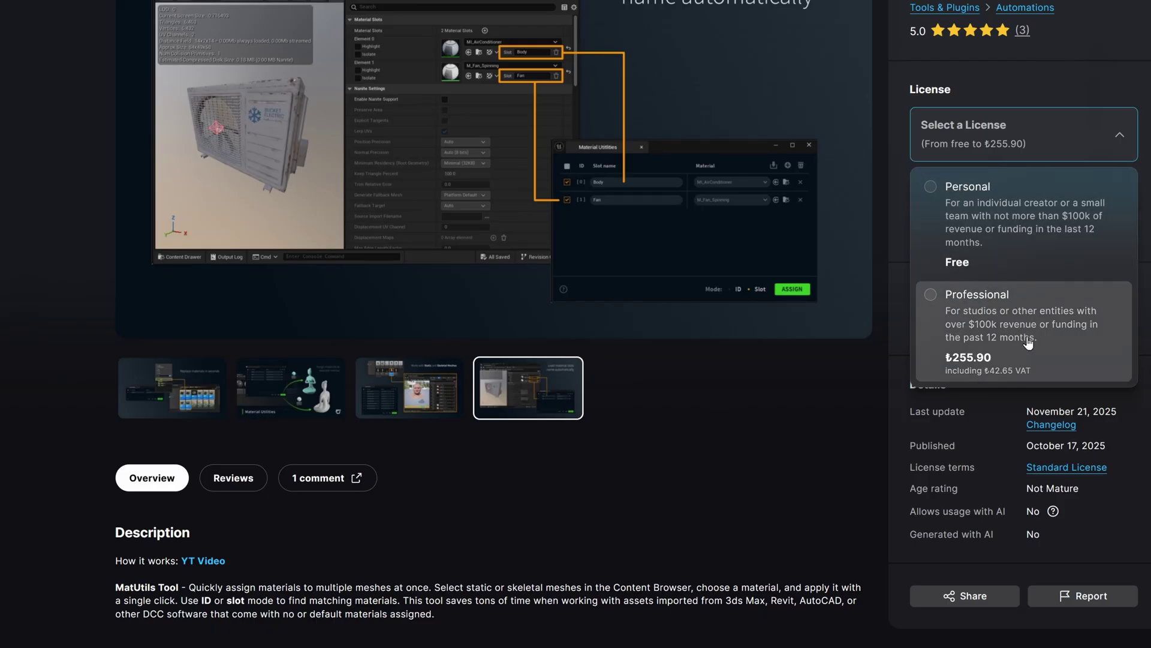
{"action": "left_click", "coordinate": [1029, 207]}
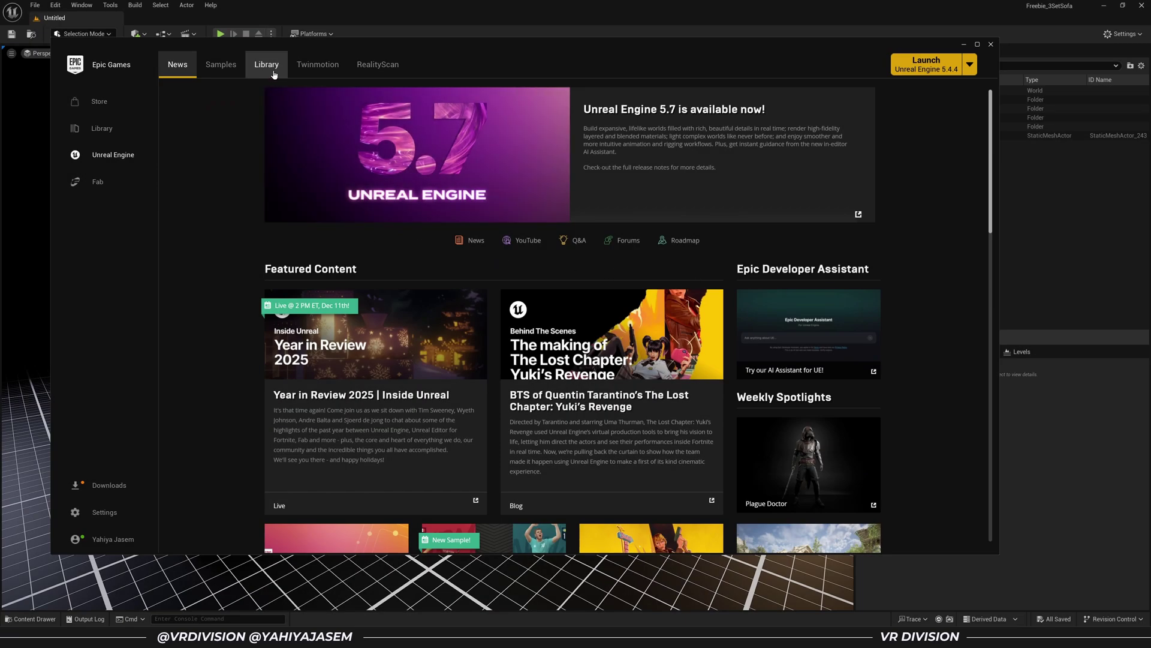
- Install UB Tools: Material Utilities from the Library's Fab section to the engine
{"action": "left_click", "coordinate": [267, 65]}
{"action": "scroll", "coordinate": [230, 328], "scroll_direction": "down", "scroll_amount": 1}
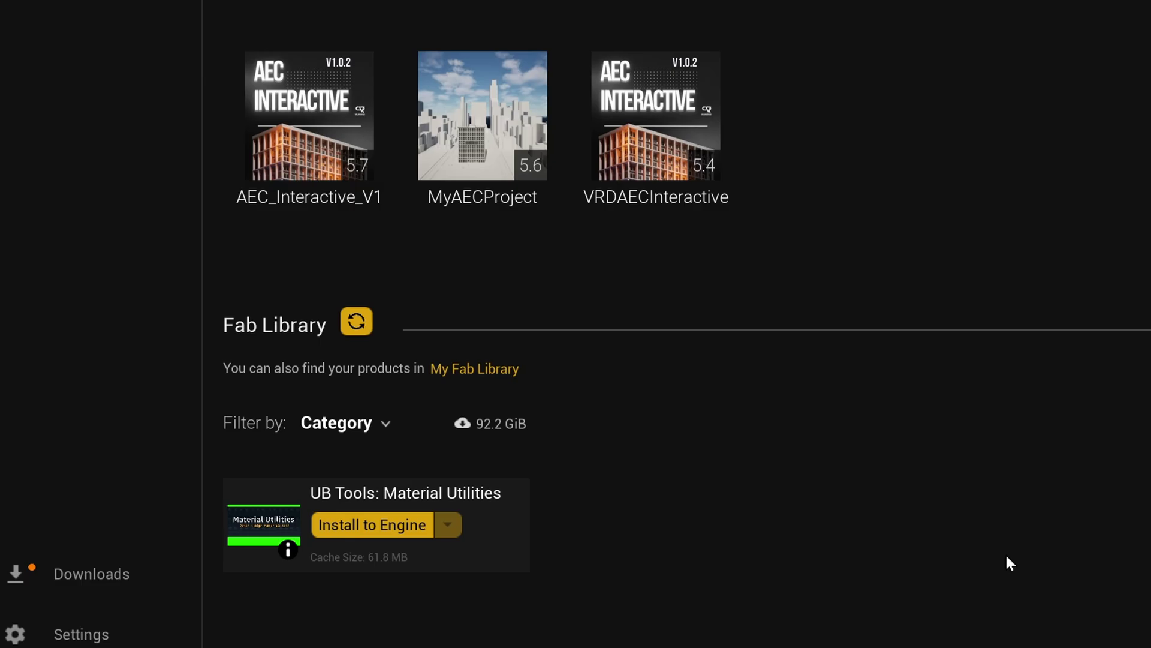
{"action": "left_click", "coordinate": [364, 537]}
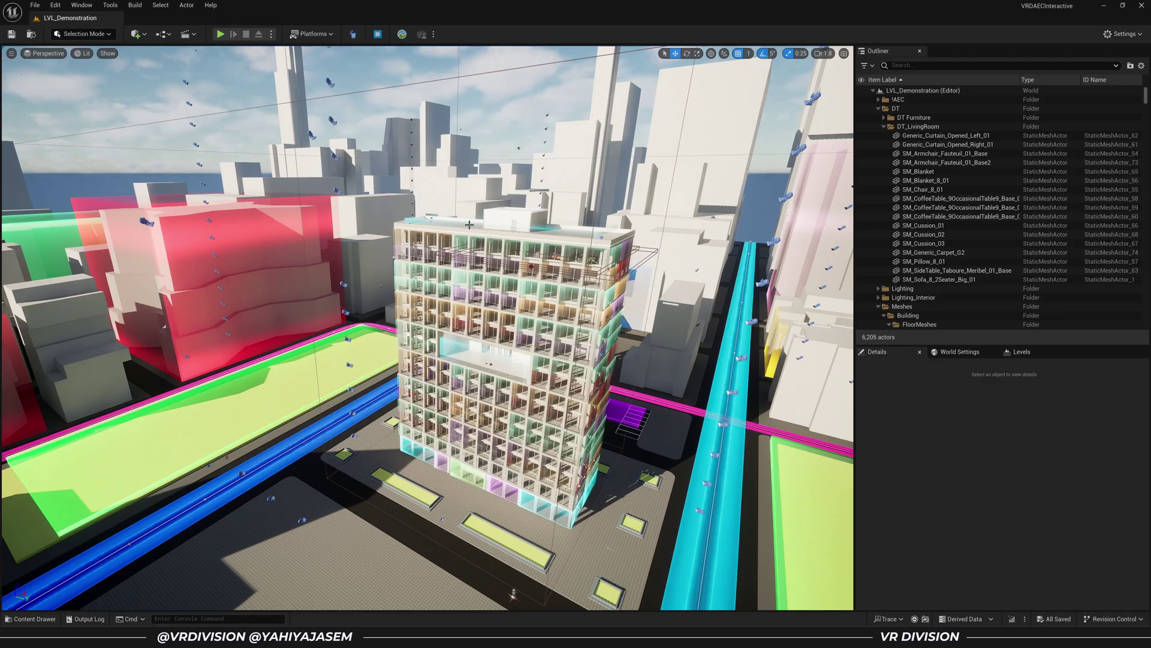
- Find 'Mat Util' in the Plugins browser, enable MatUtils, and restart the editor
{"action": "left_click", "coordinate": [60, 8]}
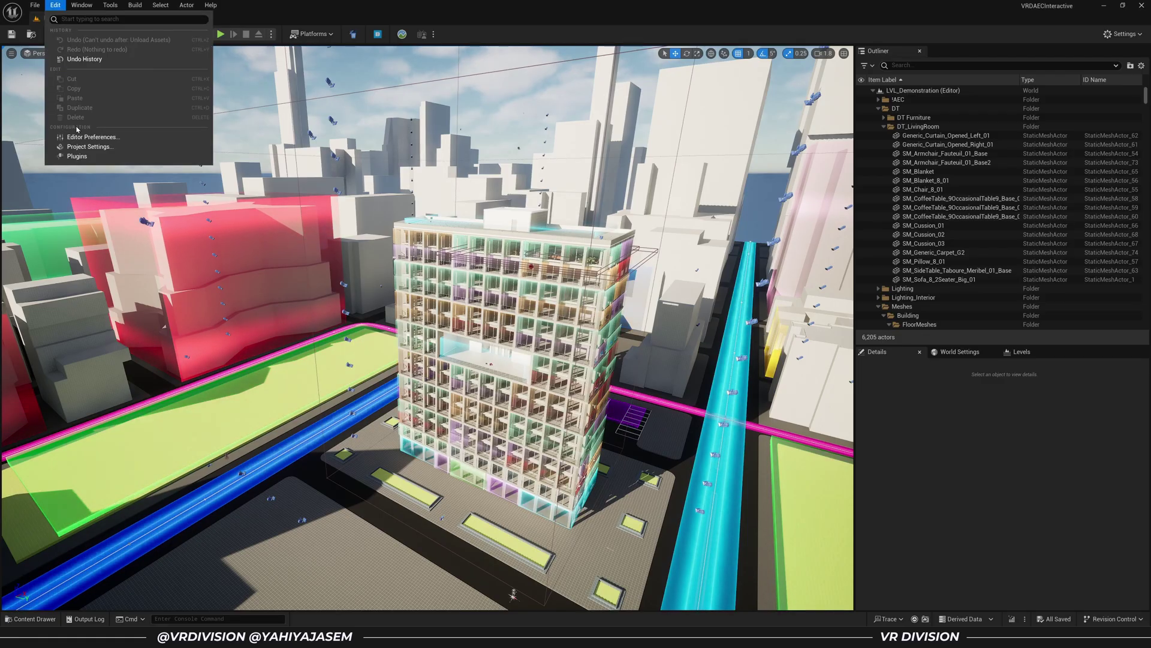
{"action": "left_click", "coordinate": [104, 157]}
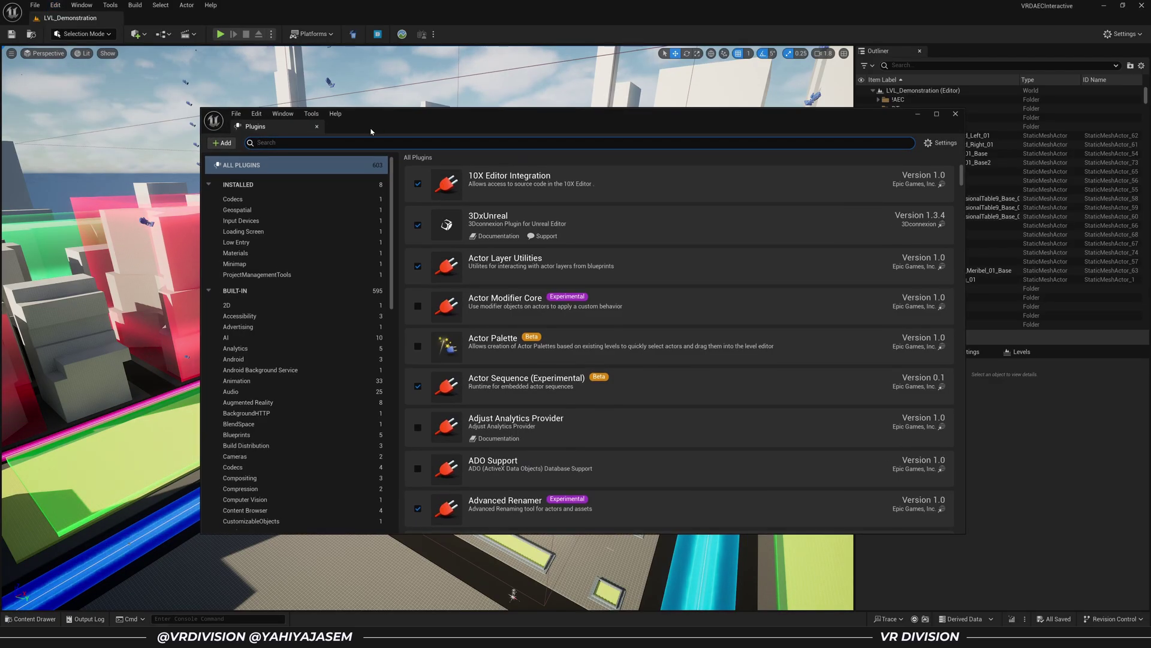
{"action": "type", "text": "Mat"}
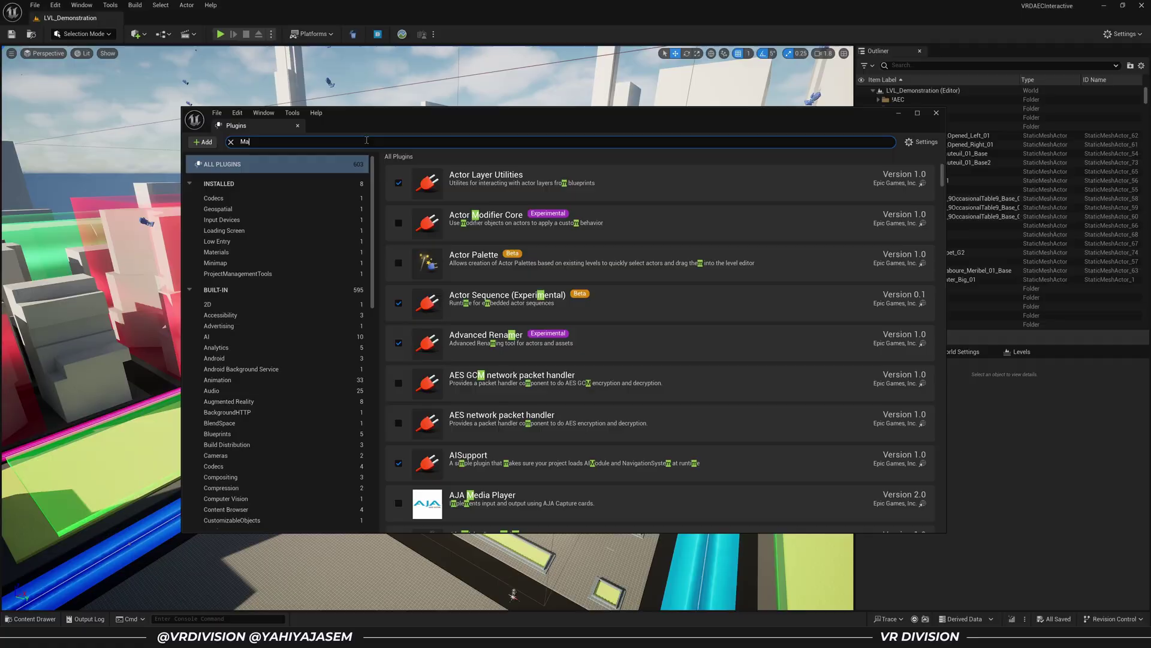
{"action": "type", "text": " Util"}
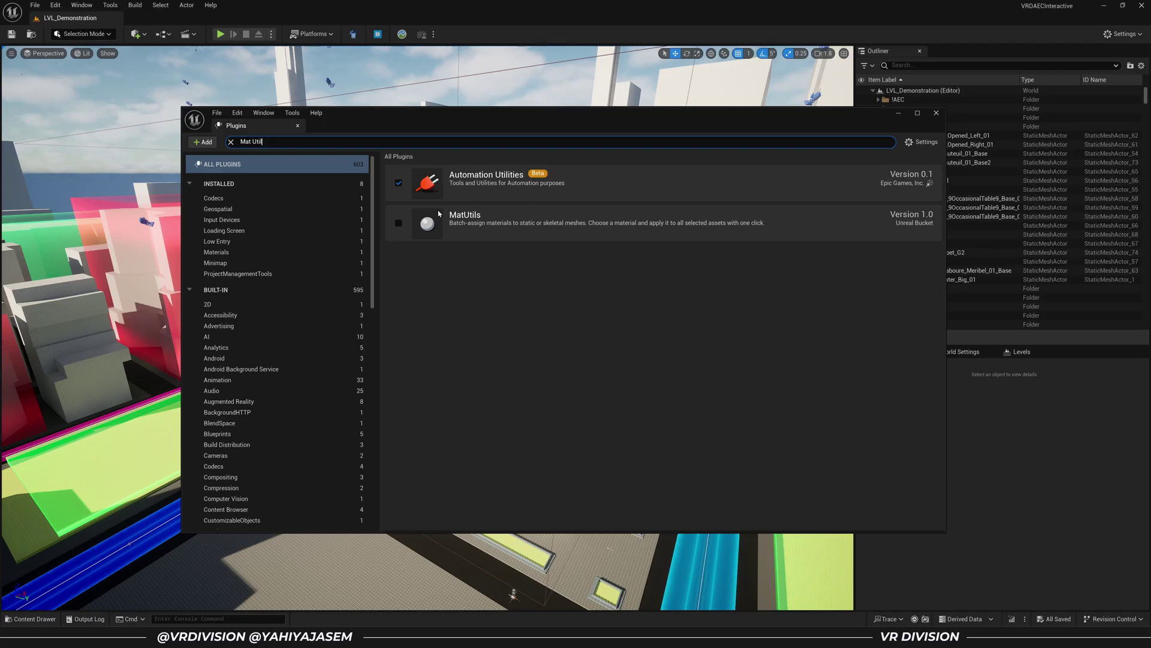
{"action": "left_click", "coordinate": [399, 224]}
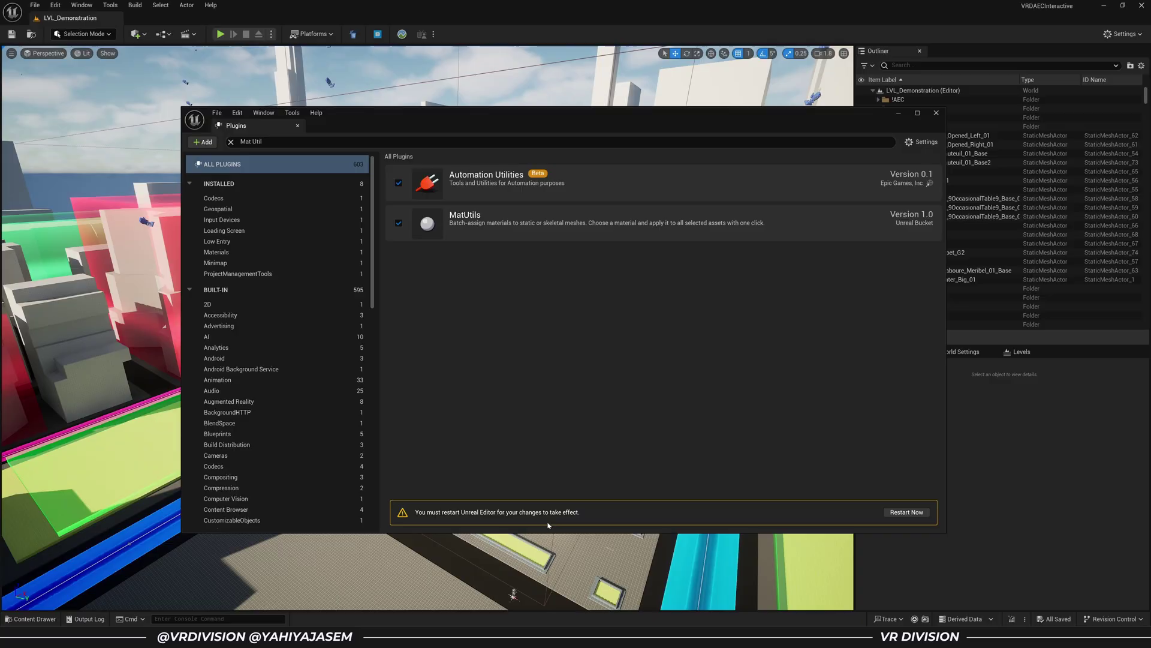
{"action": "left_click", "coordinate": [906, 513]}
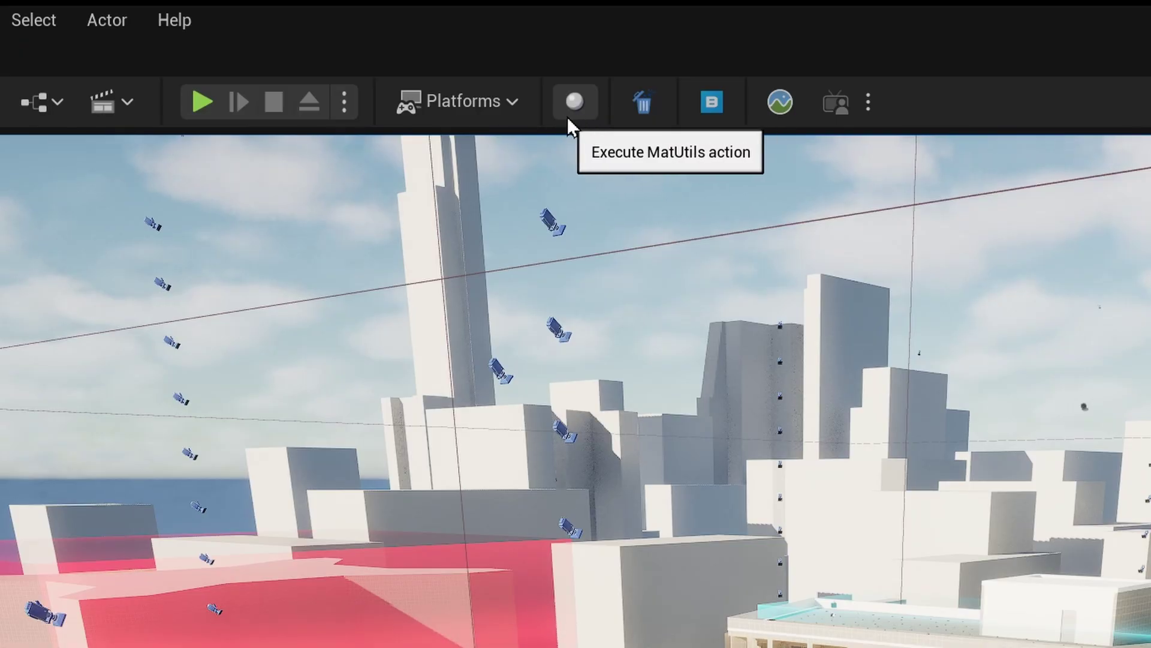
- Dock the Material Utilities window and set slot 0 to MI_Metal_Chrome_Var_01
{"action": "left_click", "coordinate": [568, 113]}
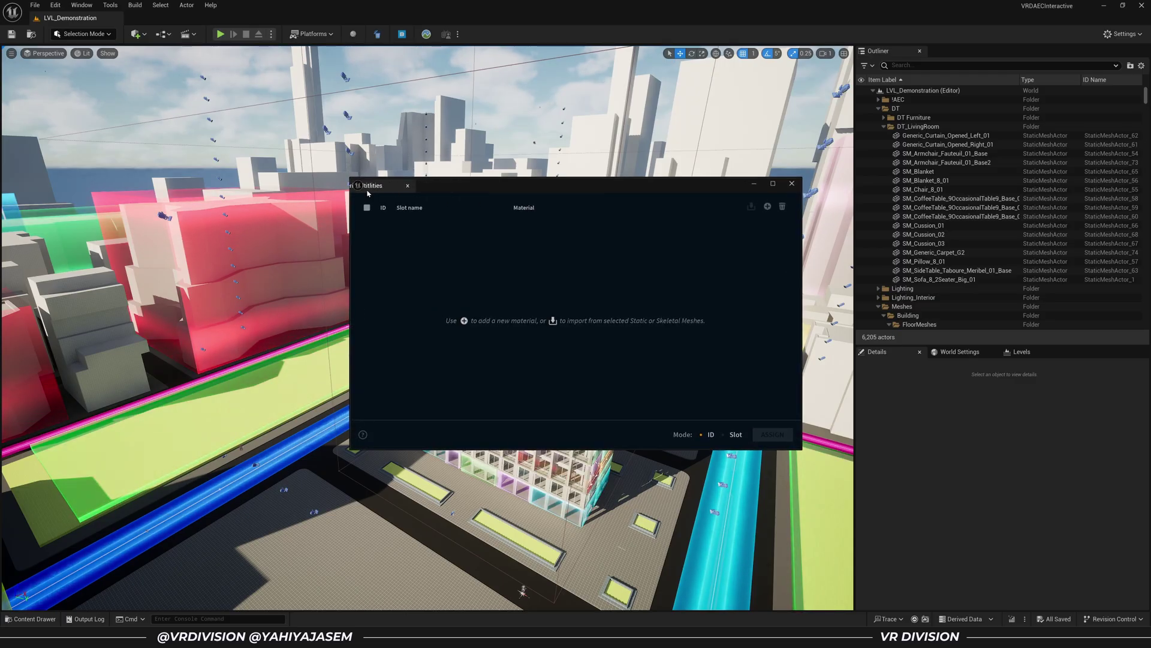
{"action": "left_click_drag", "start_coordinate": [425, 192], "coordinate": [963, 52]}
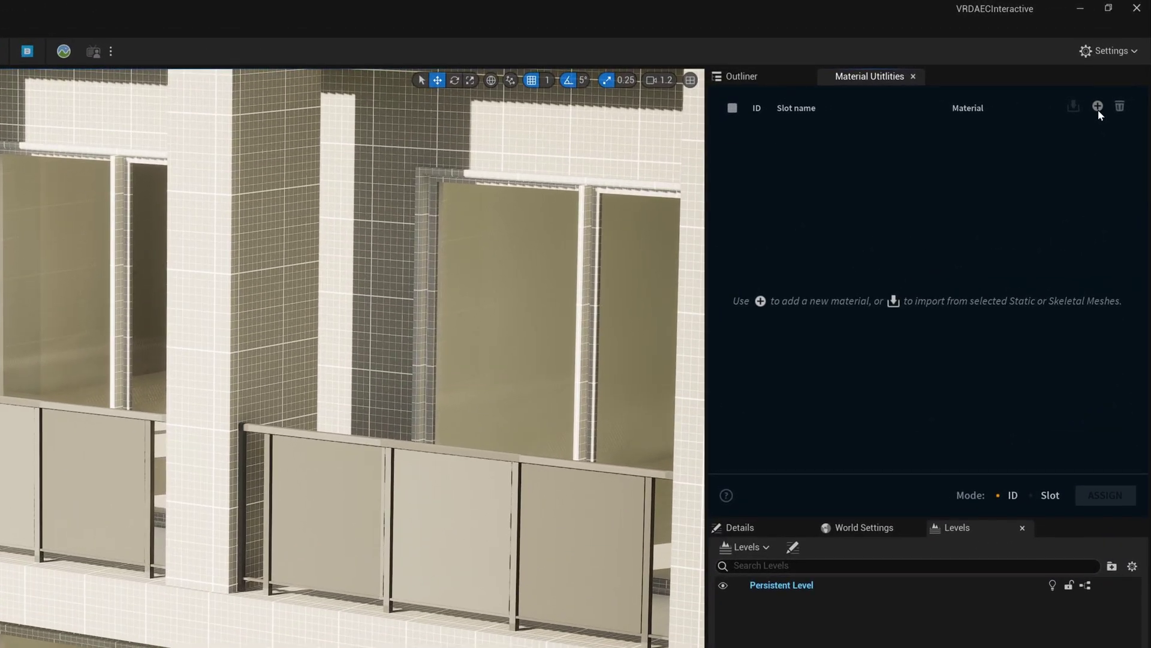
{"action": "left_click", "coordinate": [1098, 108]}
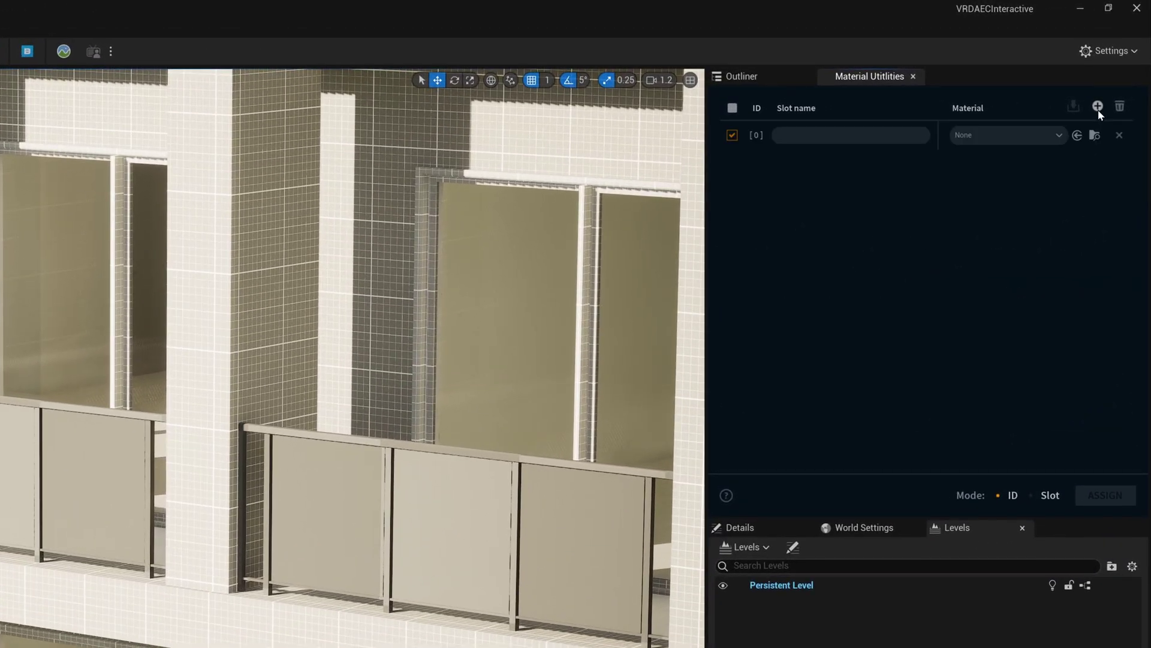
{"action": "left_click", "coordinate": [1098, 108]}
{"action": "left_click", "coordinate": [1049, 136]}
{"action": "type", "text": "c"}
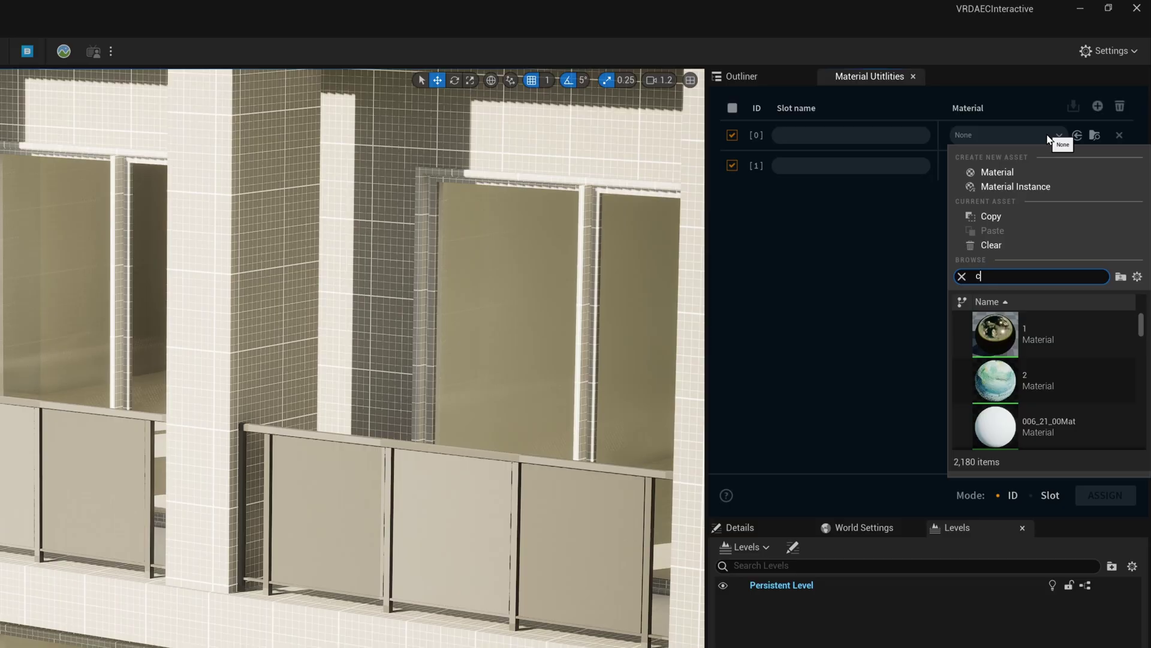
{"action": "type", "text": "hrome var 1"}
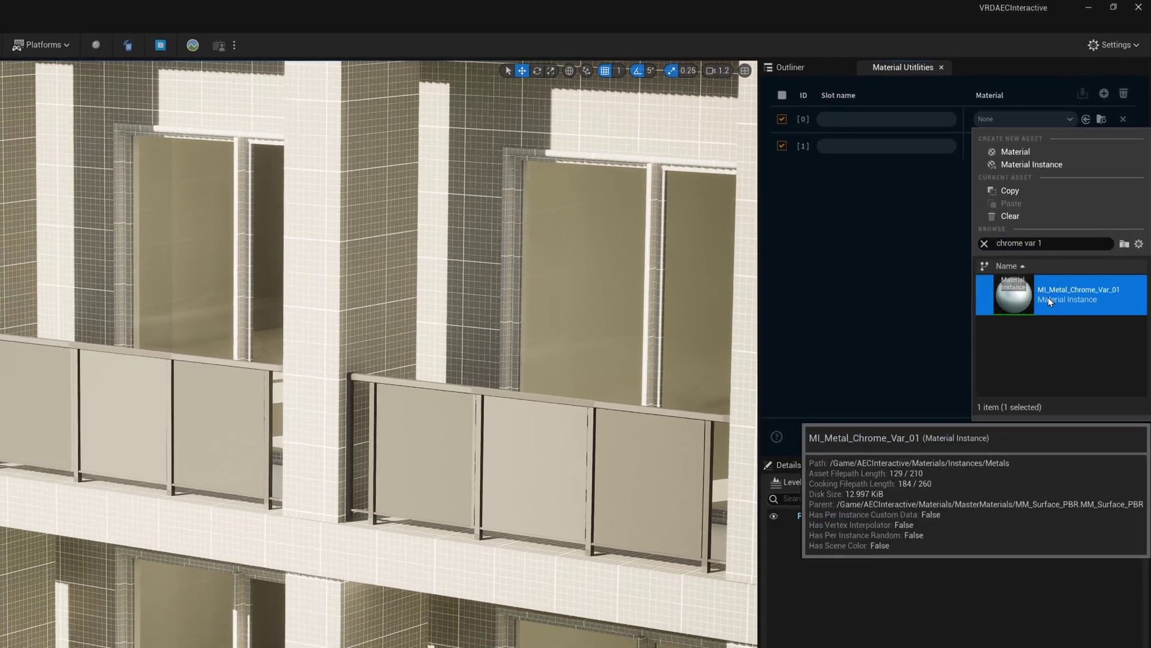
{"action": "left_click", "coordinate": [1055, 333]}
- Put MI_Glass_Tinted from the content drawer into slot 1
{"action": "key", "text": "ctrl+space"}
{"action": "left_click", "coordinate": [235, 449]}
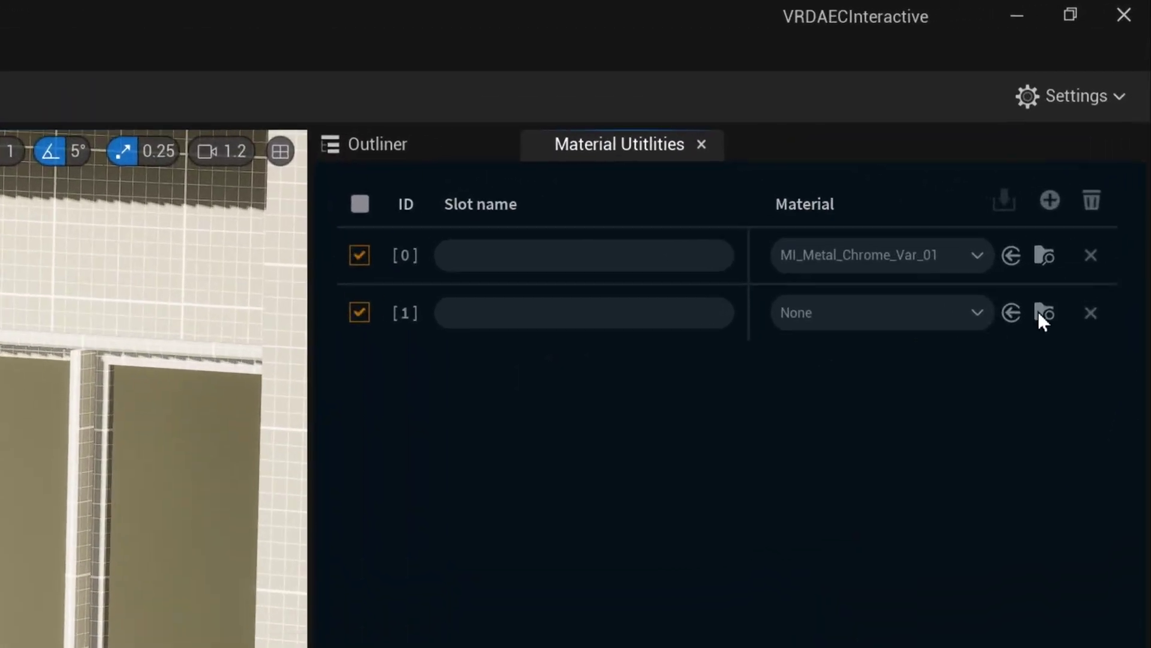
{"action": "left_click", "coordinate": [1013, 315]}
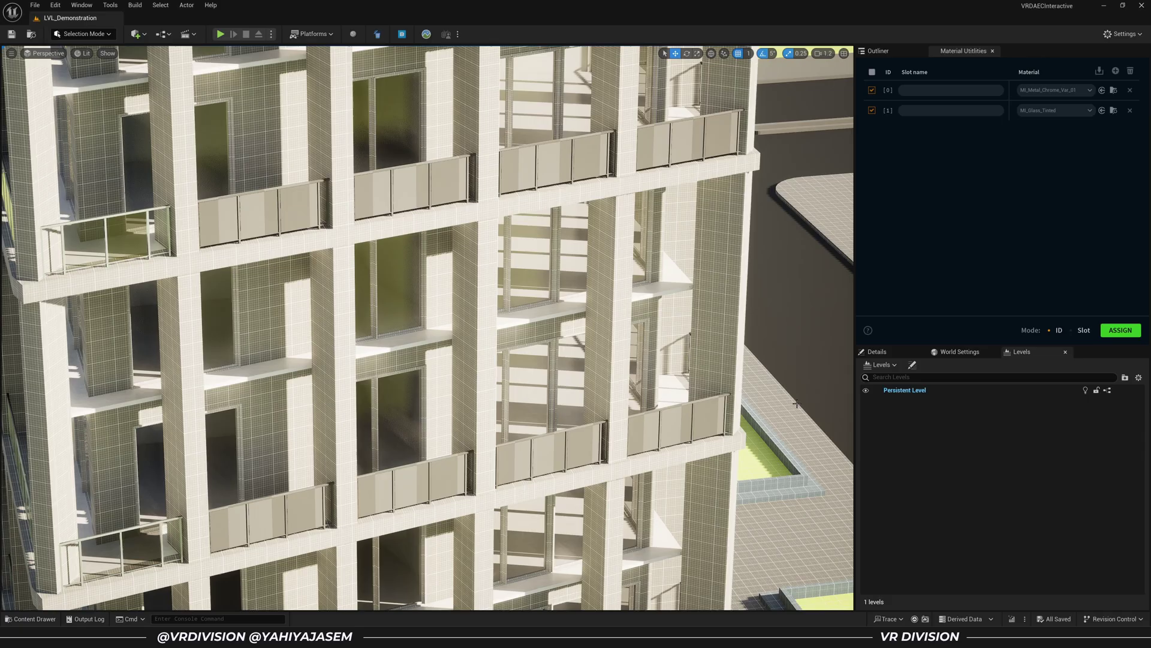
- Locate the SM_F_04_Railing_Ext_006 mesh asset and assign chrome and tinted glass to it
{"action": "key", "text": "ctrl+b"}
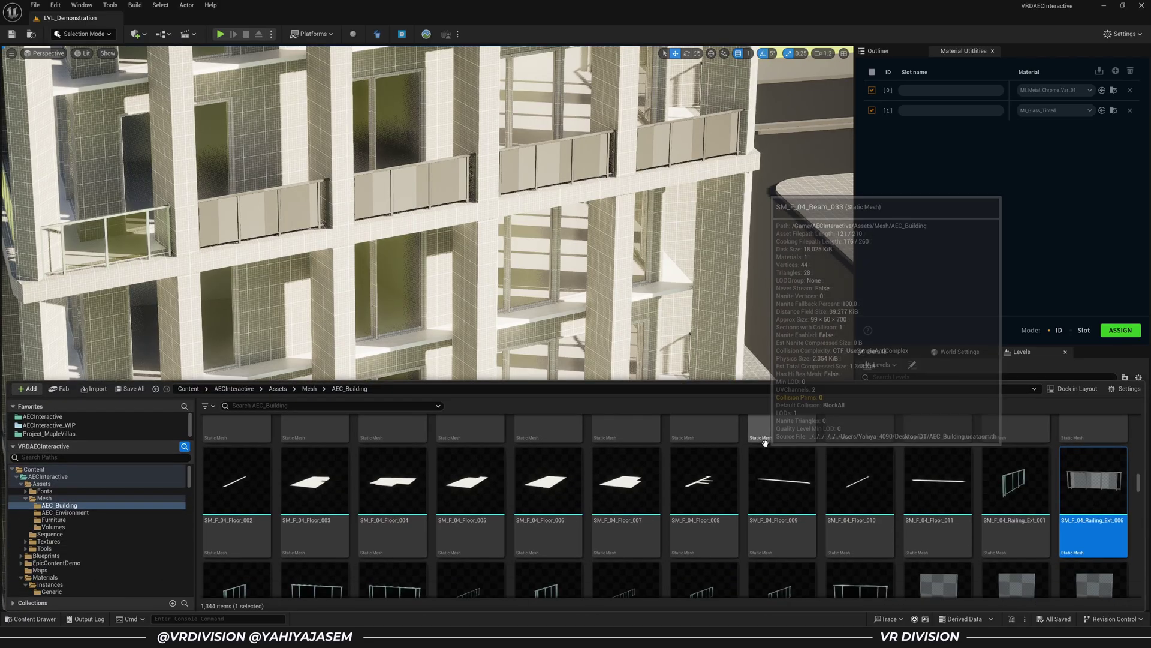
{"action": "left_click", "coordinate": [1115, 330]}
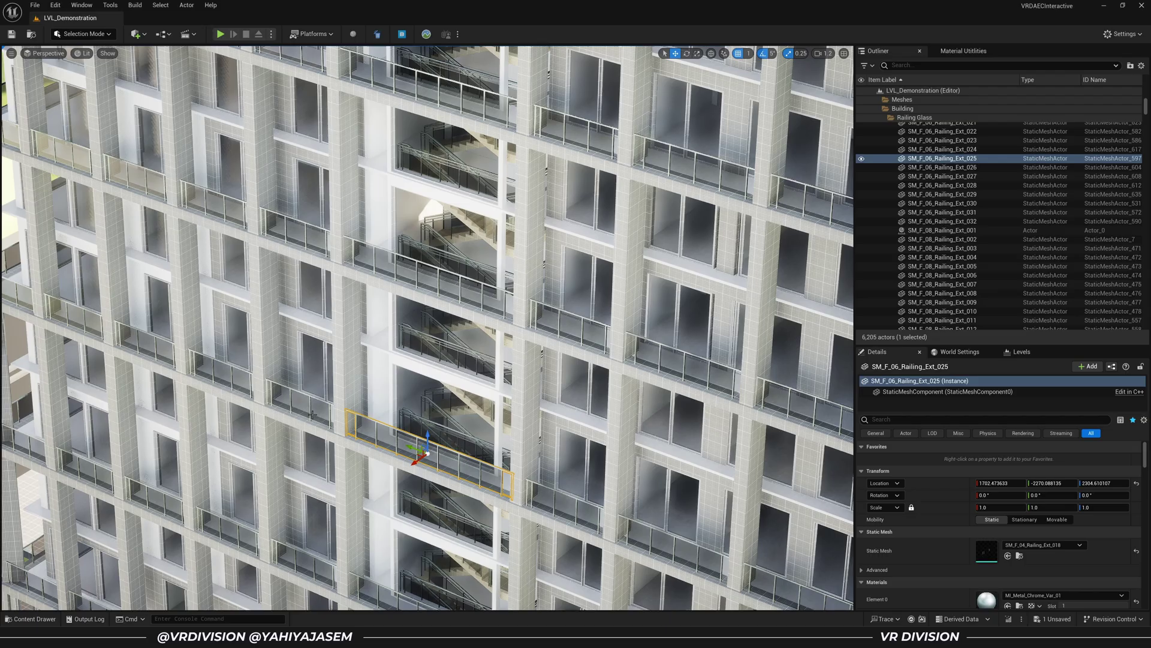
- Select the F_08 railing actors and inspect SM_F_08_Railing_Ext_001's mesh component materials
{"action": "left_click", "coordinate": [1007, 230]}
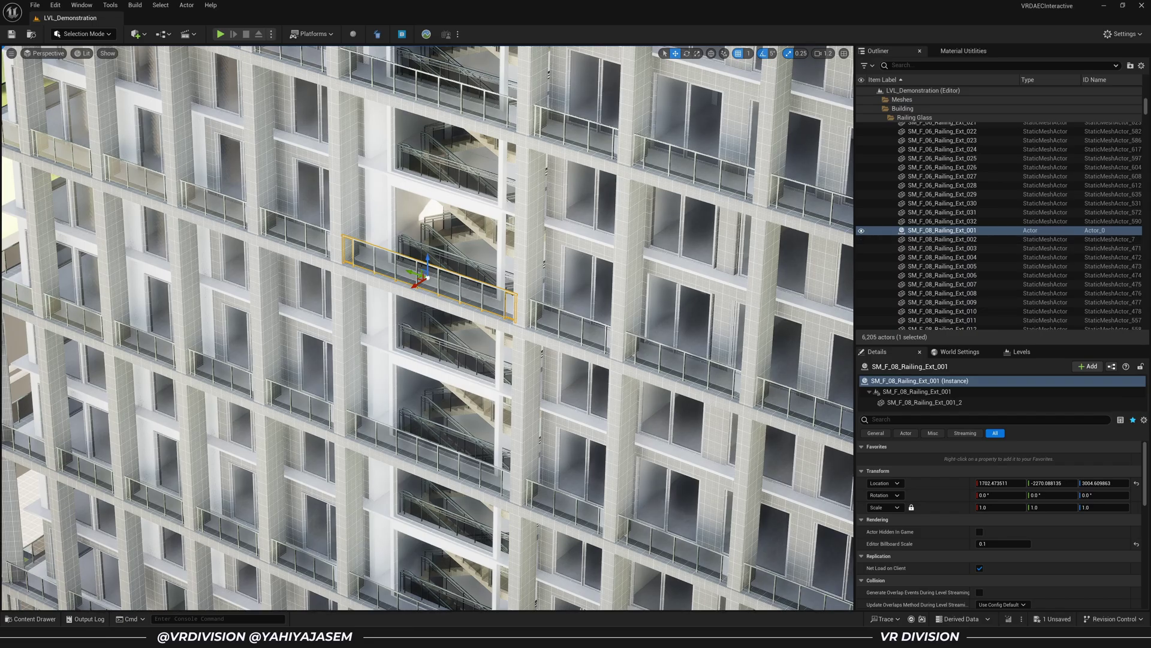
{"action": "left_click", "coordinate": [1041, 240]}
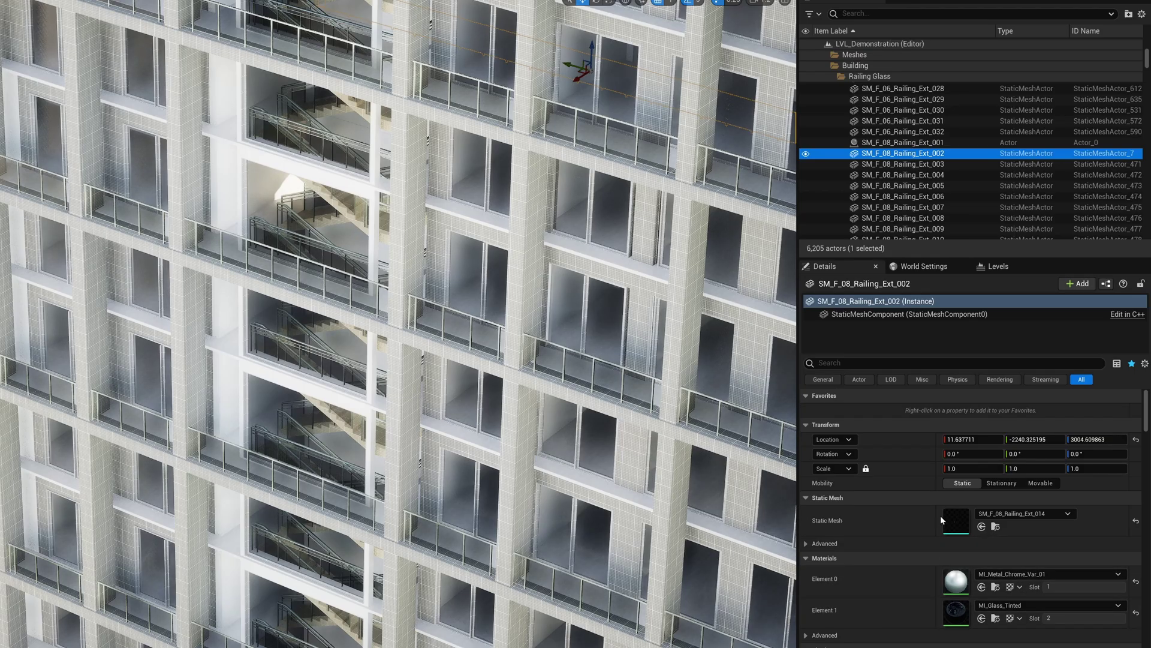
{"action": "left_click", "coordinate": [1014, 144]}
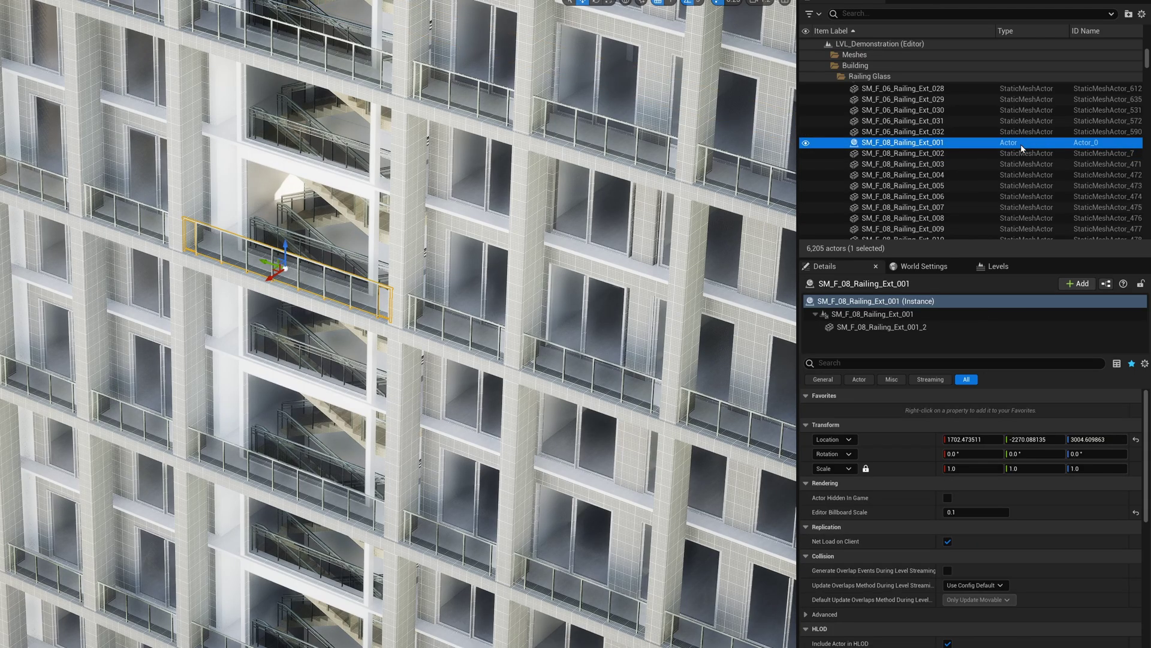
{"action": "left_click", "coordinate": [856, 316]}
{"action": "left_click", "coordinate": [864, 327]}
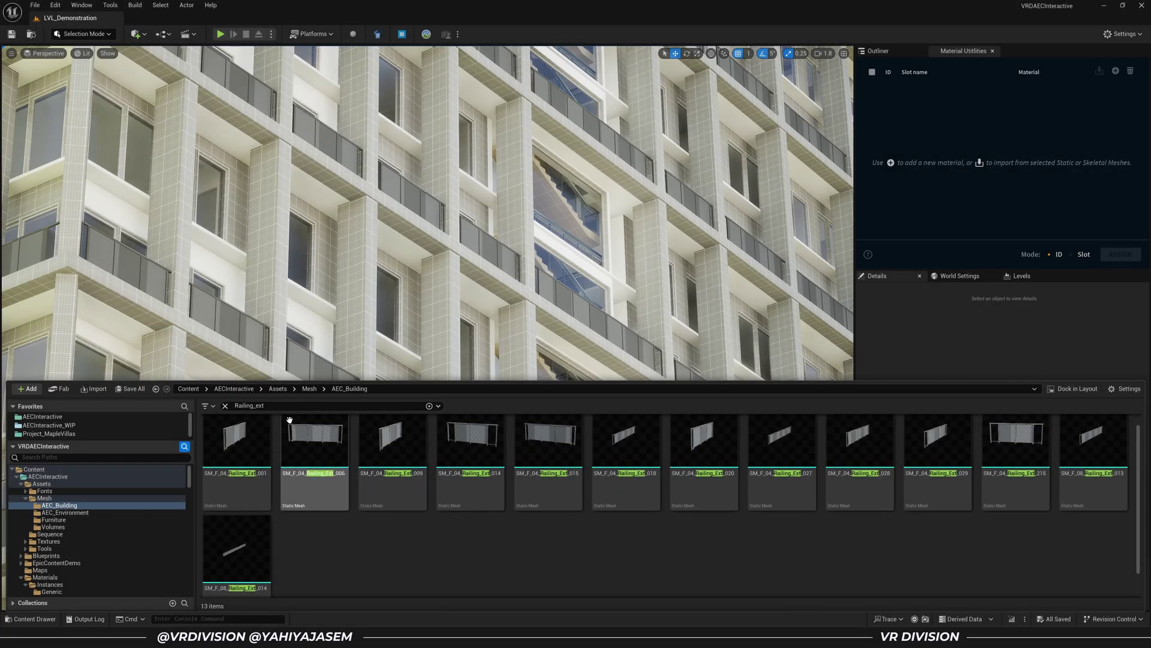
- Import a railing mesh's material slots and set them to MI_Metal_Chrome_Var_01 and MI_Glass_Tinted
{"action": "left_click", "coordinate": [234, 445]}
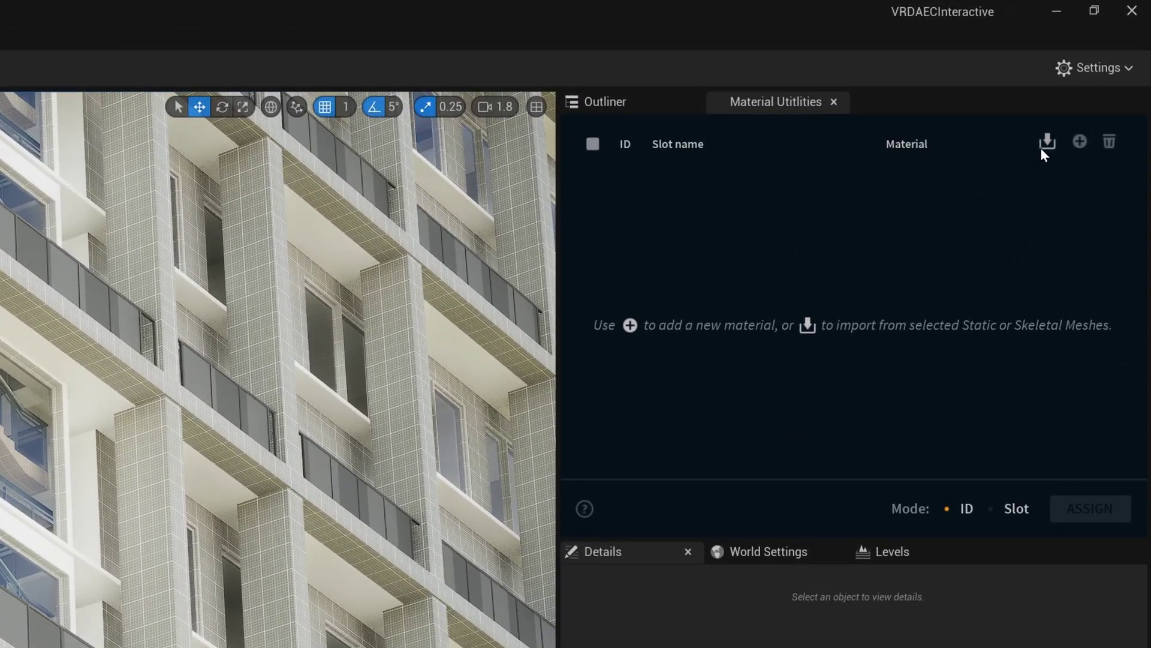
{"action": "left_click", "coordinate": [1098, 72]}
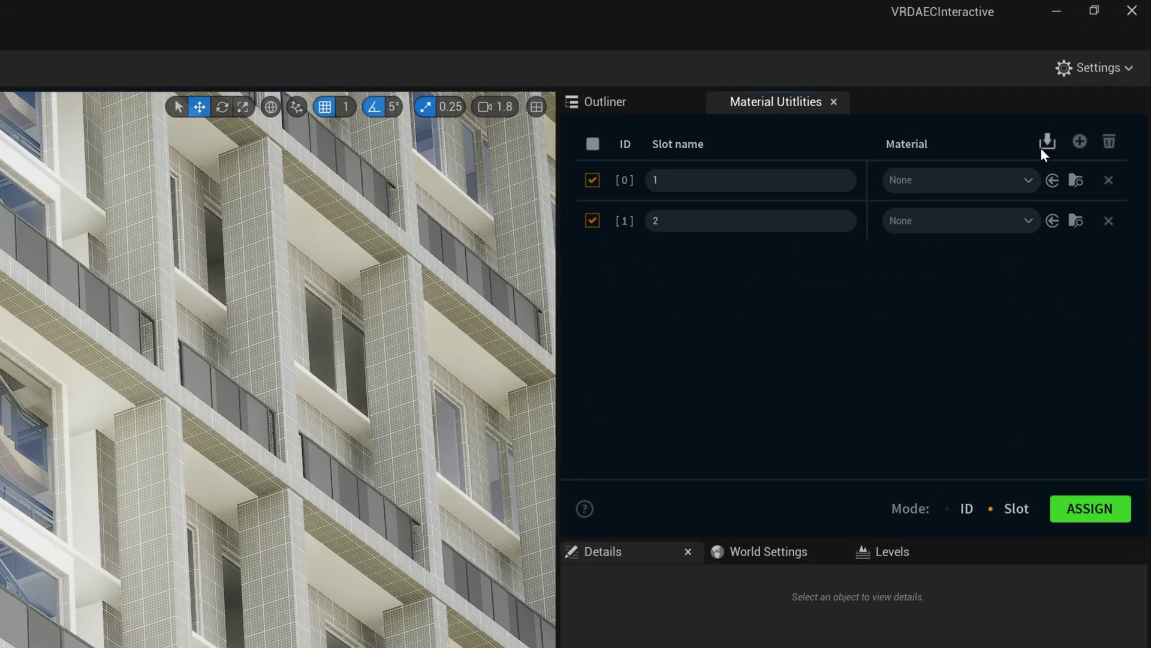
{"action": "left_click", "coordinate": [973, 180]}
{"action": "type", "text": "chr"}
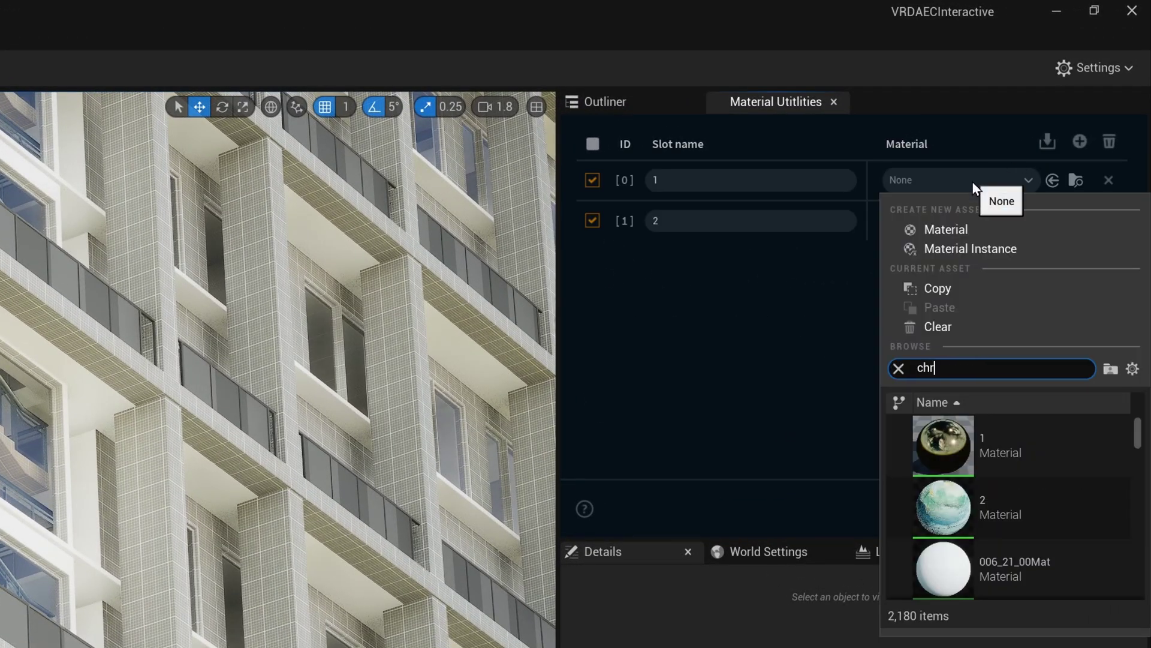
{"action": "type", "text": "ome var 1"}
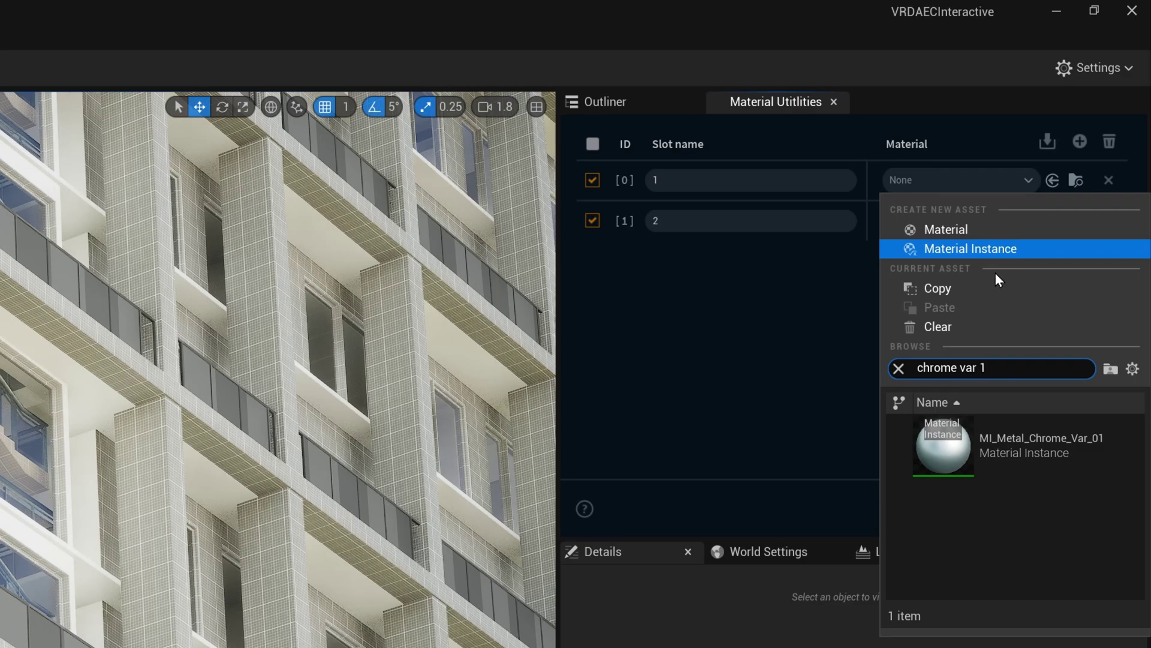
{"action": "left_click", "coordinate": [995, 426]}
{"action": "left_click", "coordinate": [970, 223]}
{"action": "type", "text": "gla"}
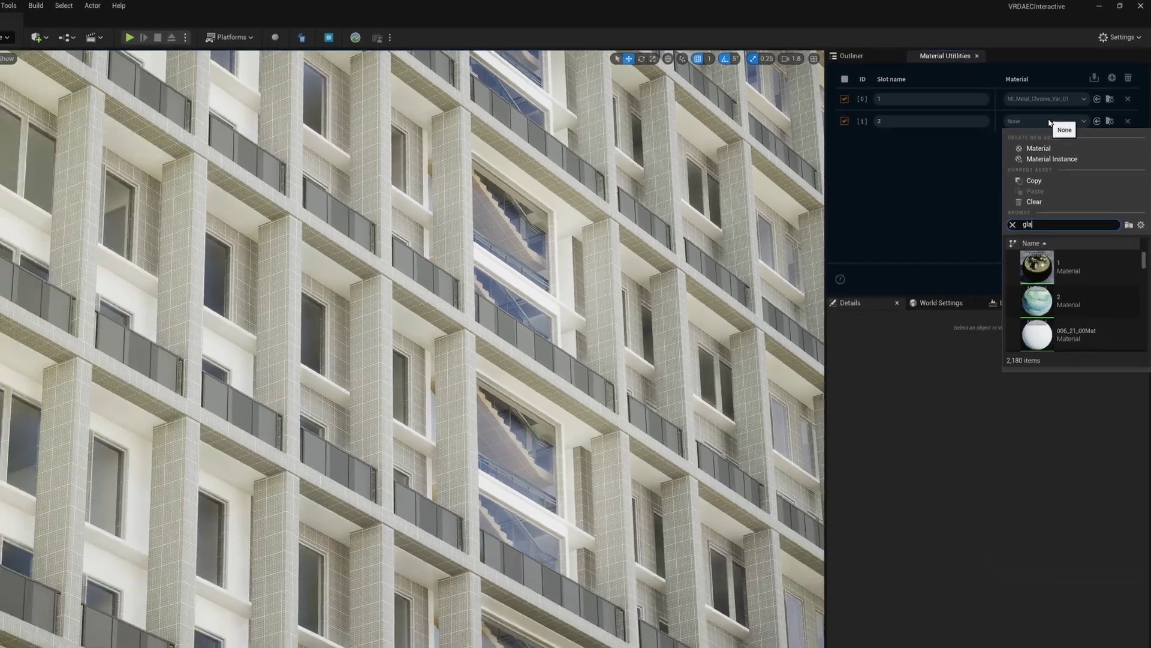
{"action": "type", "text": "ss tinted"}
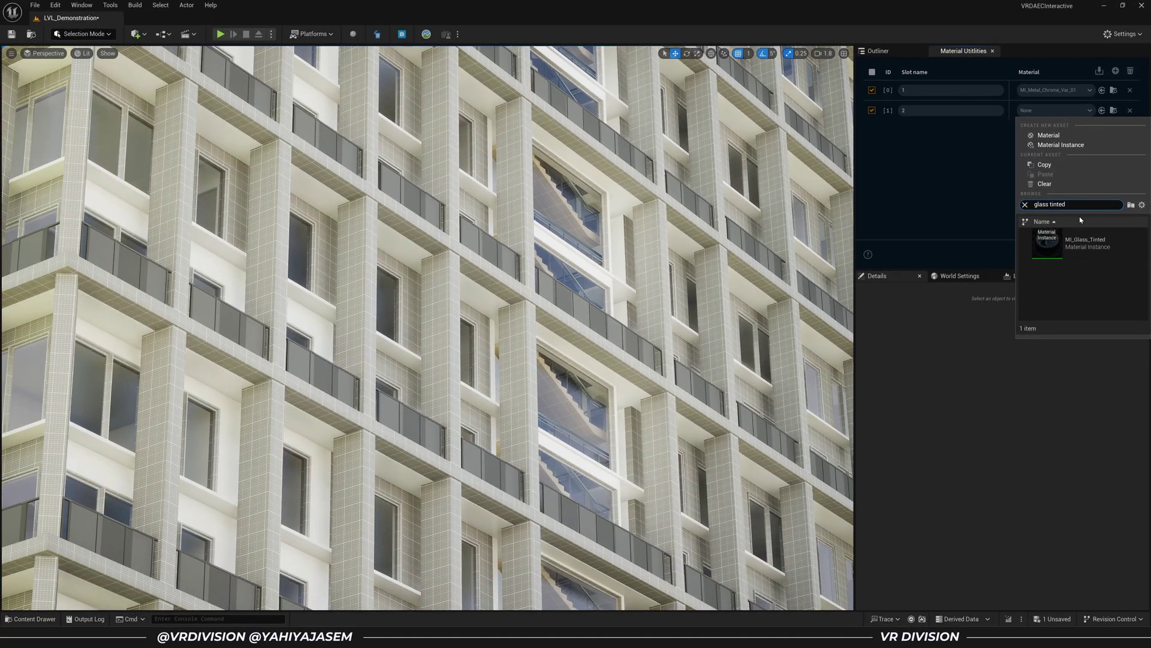
{"action": "left_click", "coordinate": [1085, 243]}
- Select all 13 railing meshes in the content drawer and assign both materials
{"action": "key", "text": "ctrl+space"}
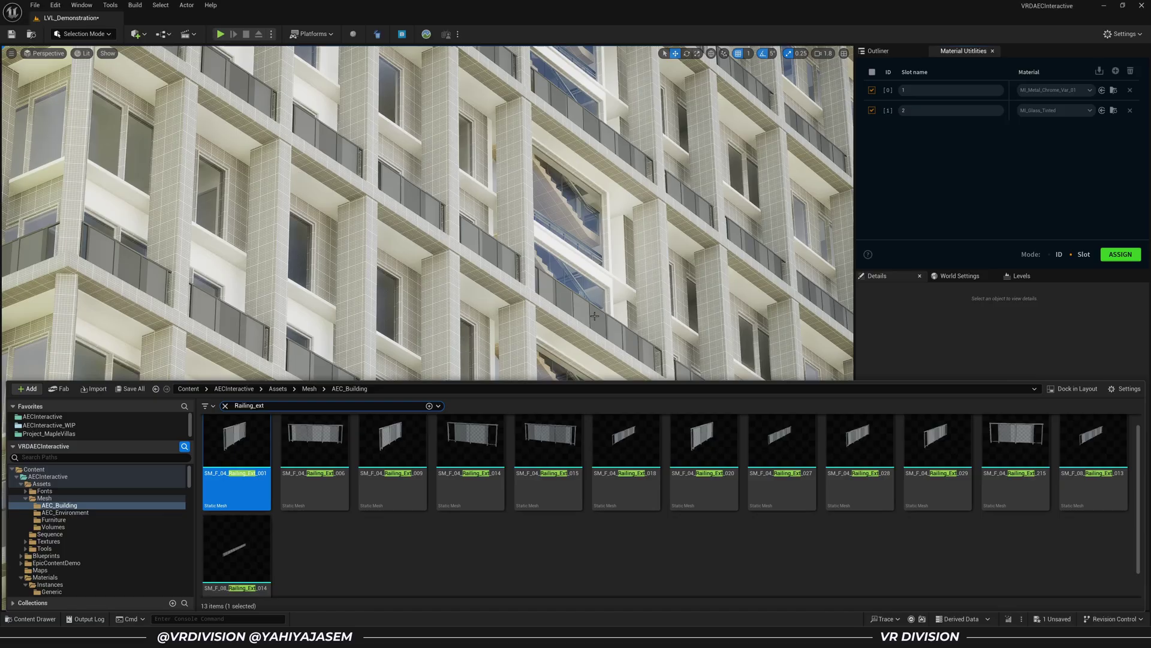
{"action": "left_click", "coordinate": [471, 462]}
{"action": "key", "text": "ctrl+a"}
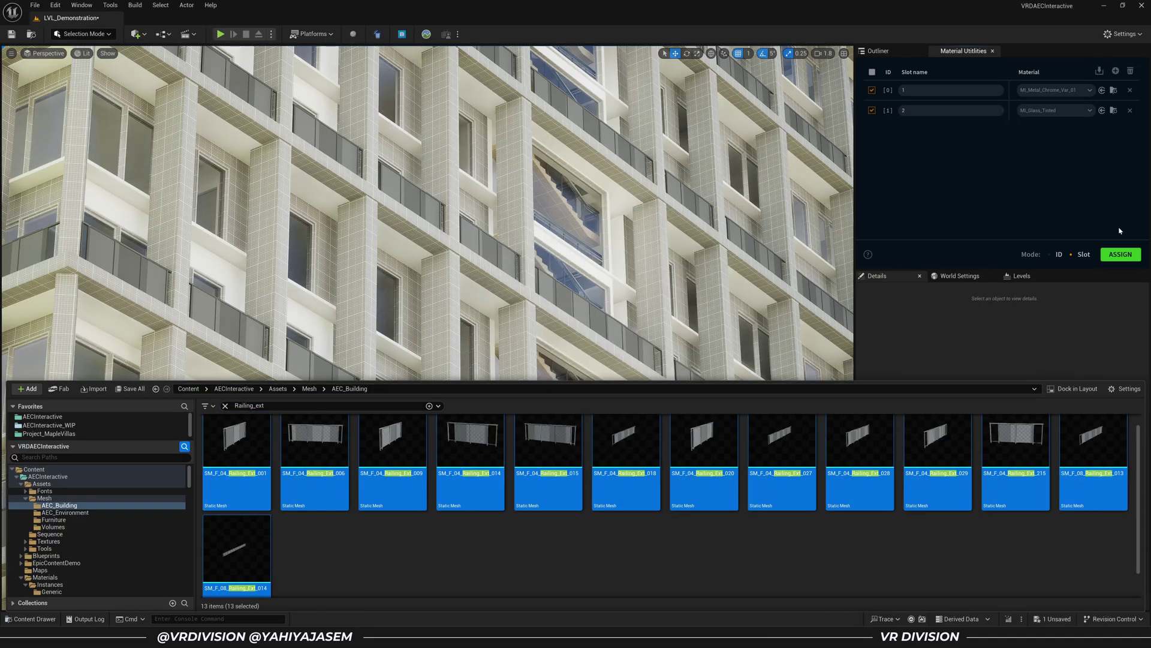
{"action": "left_click", "coordinate": [1121, 259]}
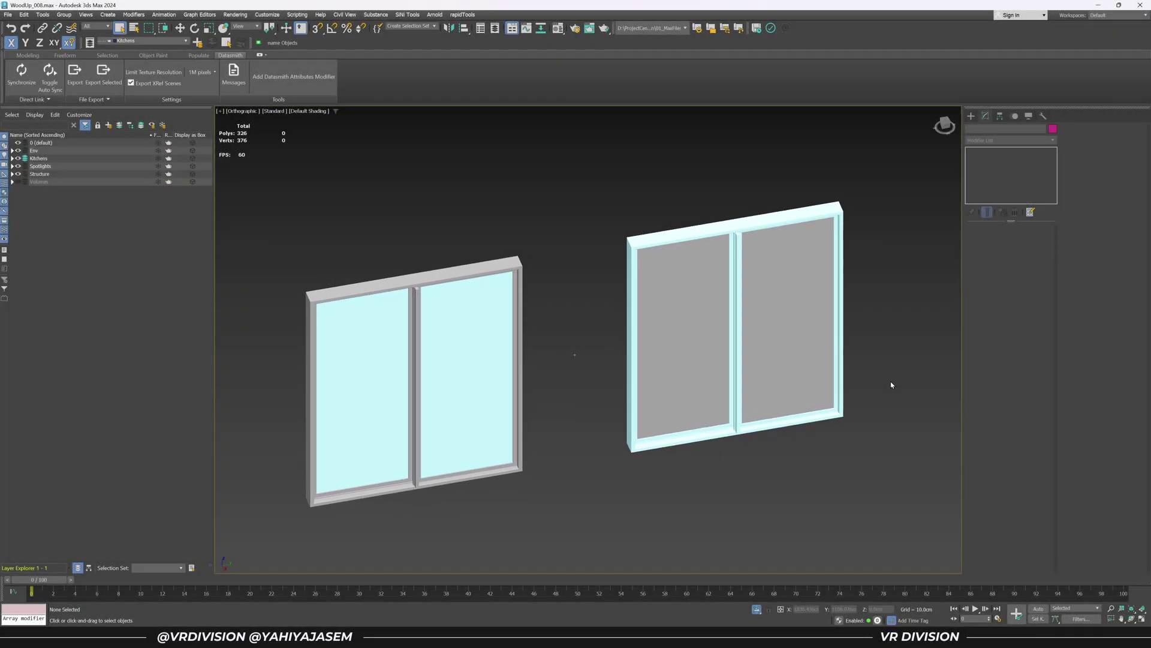
{"action": "middle_click_drag", "start_coordinate": [892, 384], "coordinate": [1123, 385], "text": "alt"}
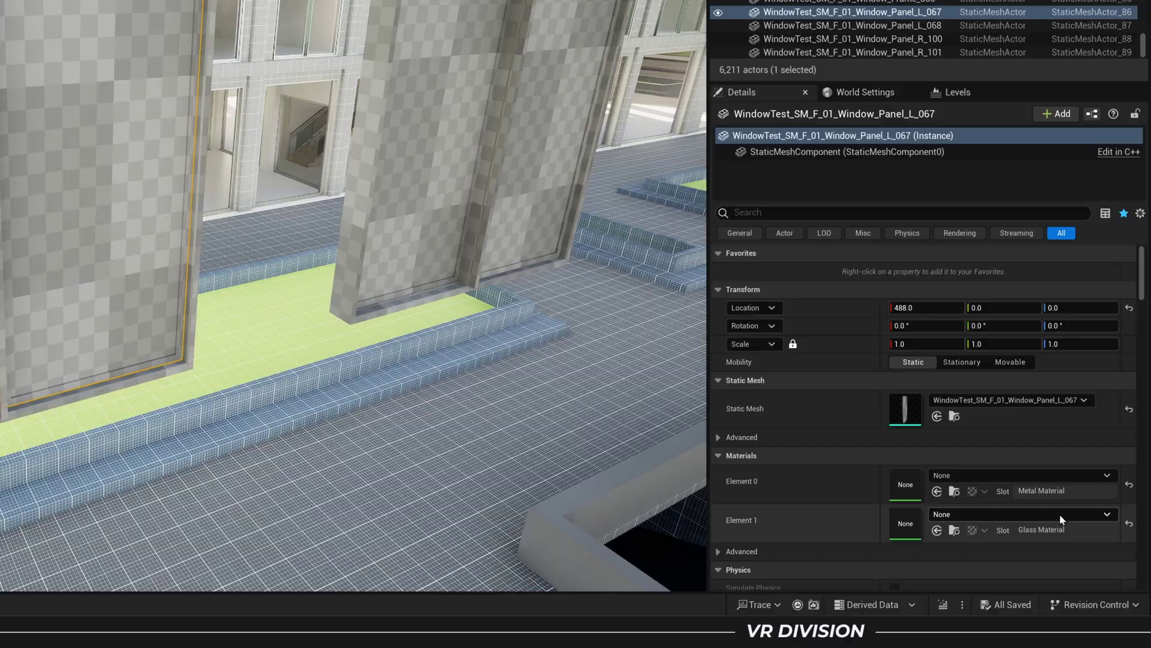
- Select WindowTest_SM_F_01_Window_Panel_R_101 and assign chrome metal and tinted glass to its slots
{"action": "left_click", "coordinate": [456, 150]}
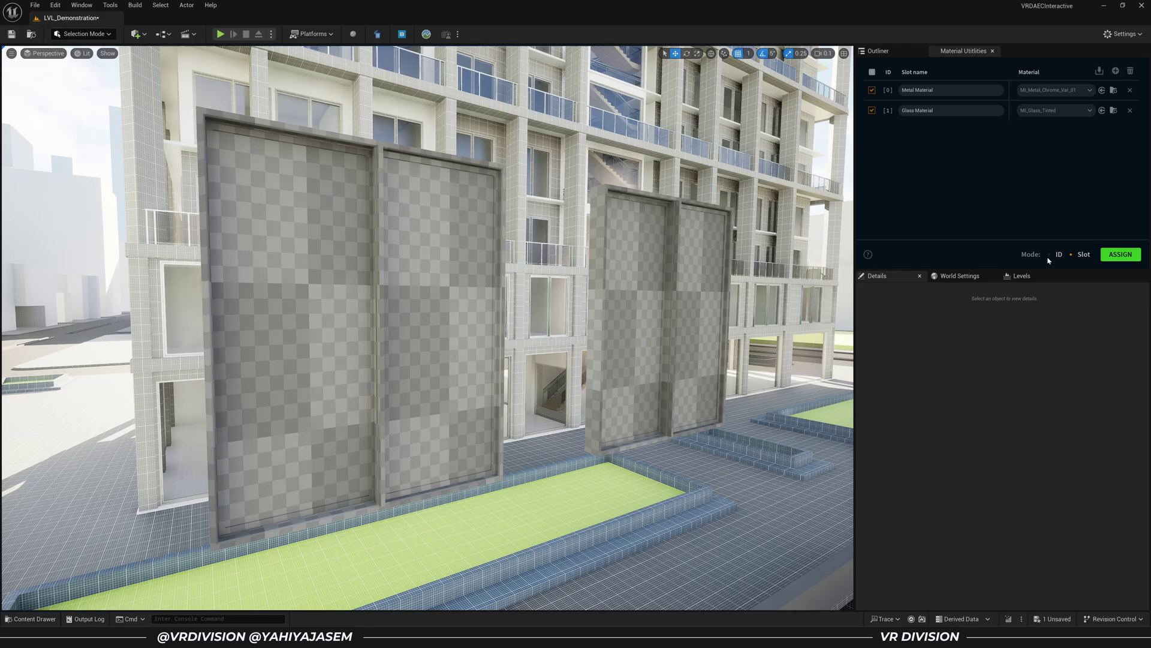
{"action": "left_click", "coordinate": [1117, 259]}
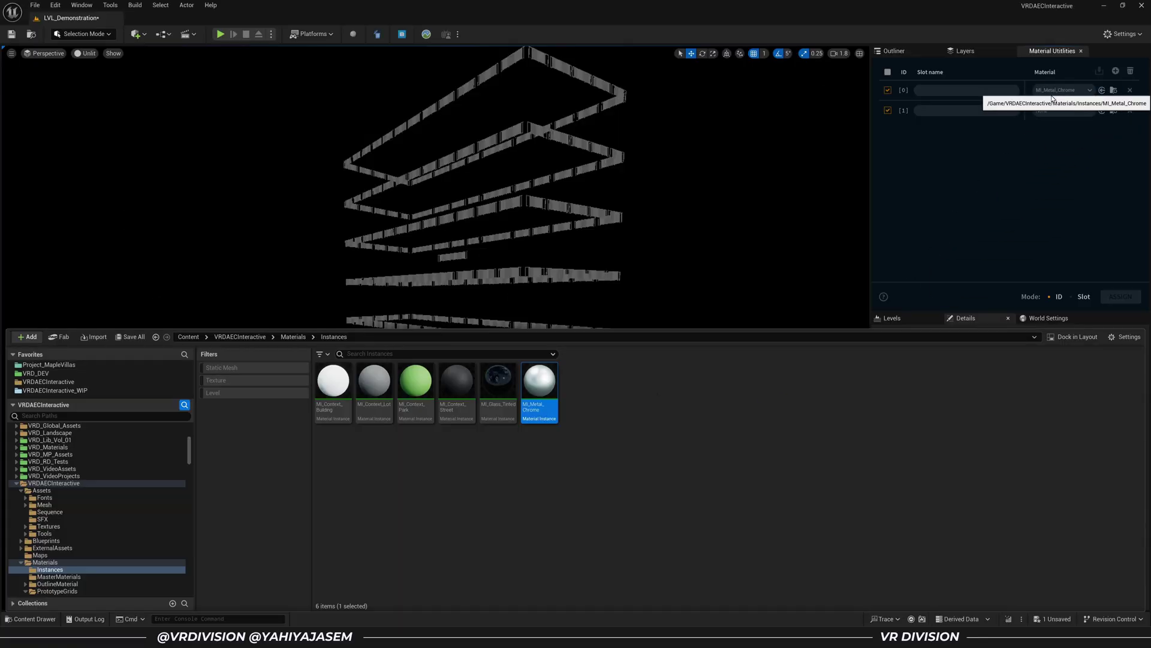
- Set element 1 to MI_Glass_Tinted and apply it with MI_Metal_Chrome to all 16 RailingExtGlass meshes
{"action": "left_click", "coordinate": [498, 384]}
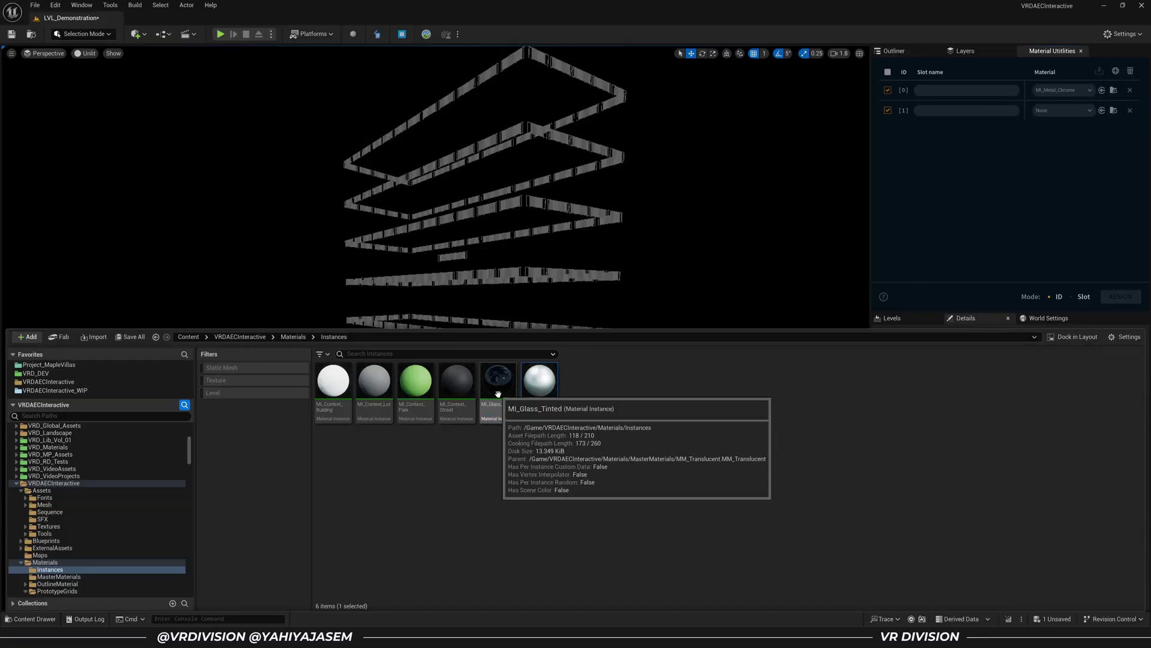
{"action": "left_click", "coordinate": [1102, 110]}
{"action": "left_click", "coordinate": [604, 211]}
{"action": "key", "text": "ctrl+b"}
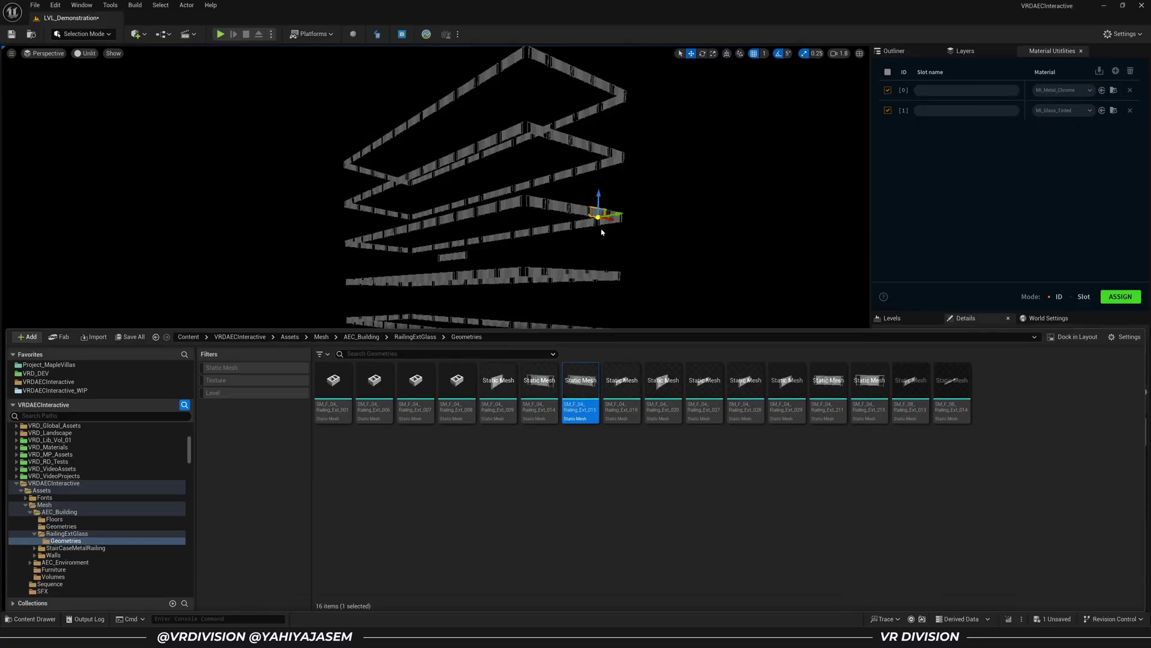
{"action": "key", "text": "ctrl+a"}
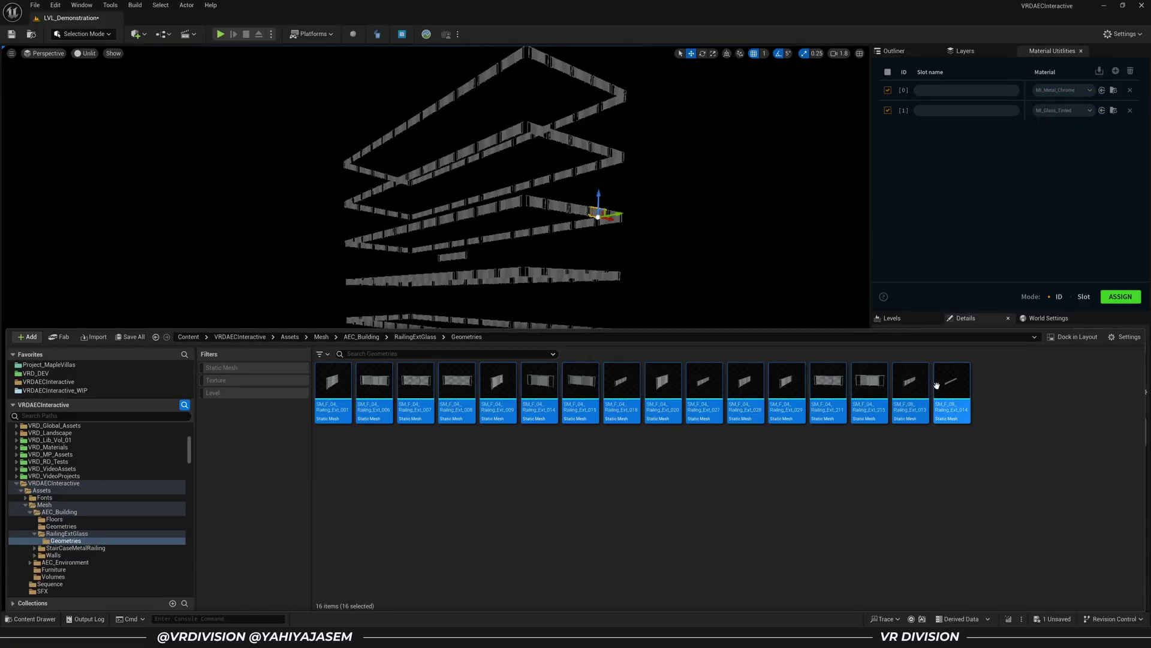
{"action": "left_click", "coordinate": [1119, 300]}
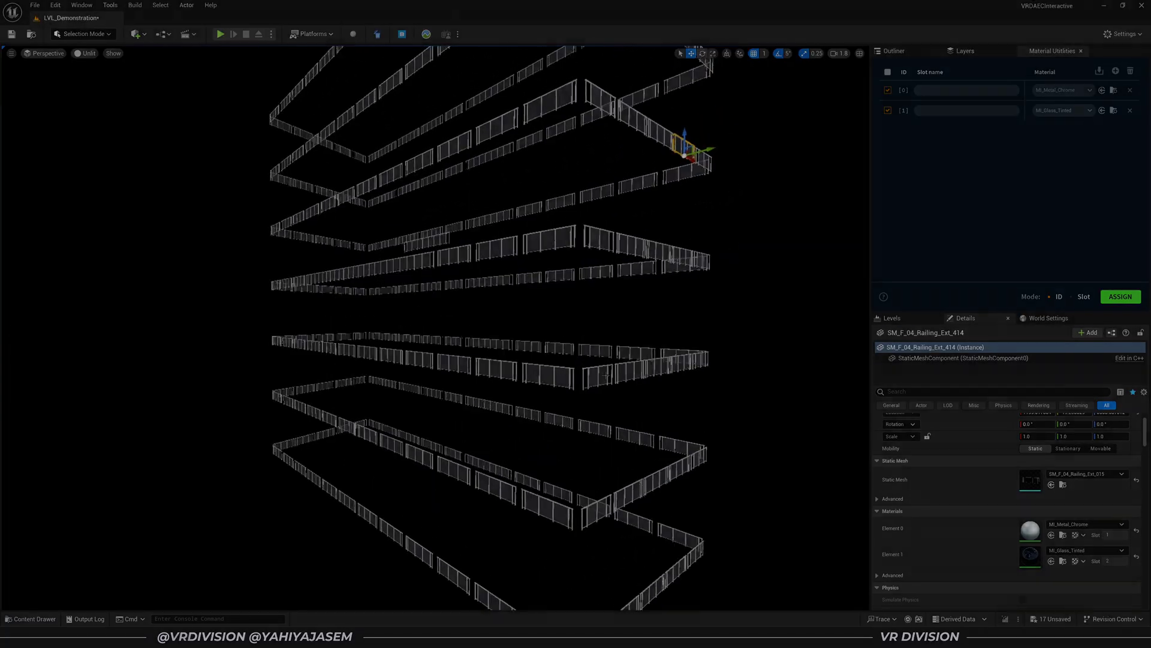